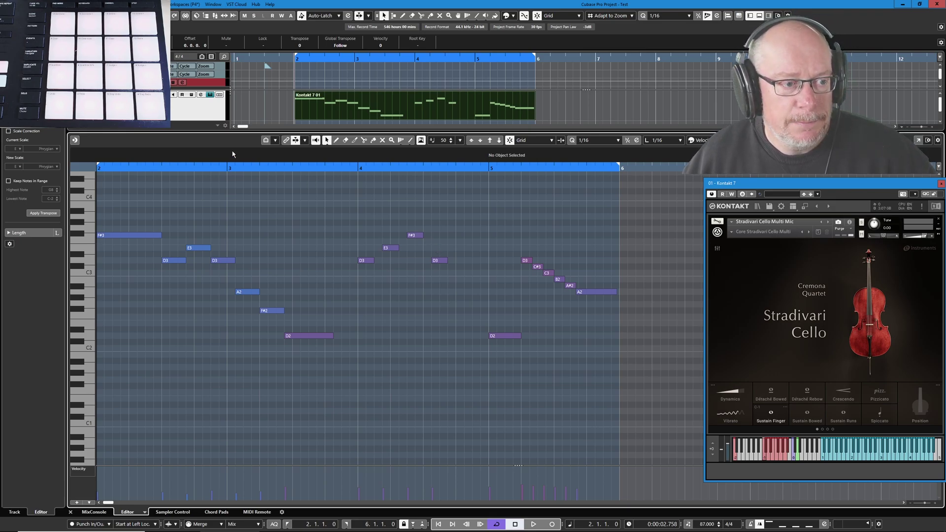
Collapse the Kontakt 7 inspector section and open Expression Map Setup for the Stradivari Cello map
left_click(179, 119)
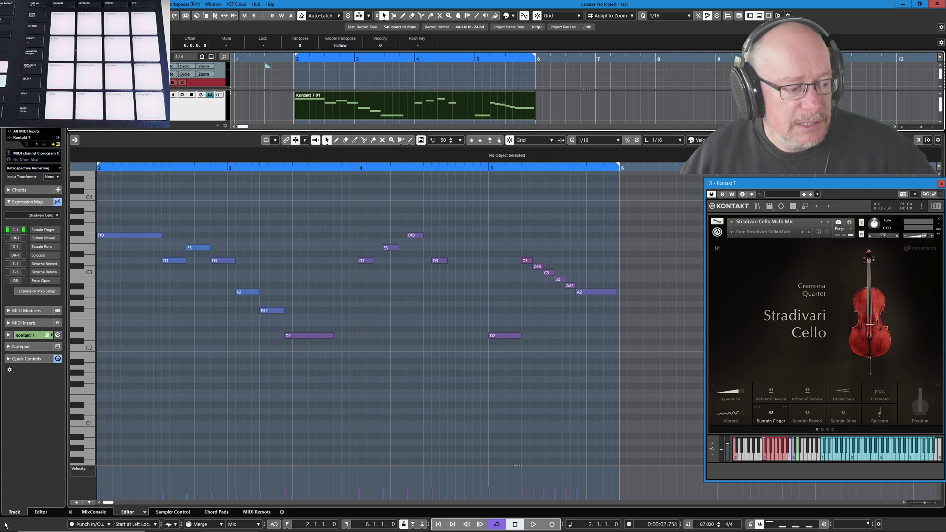
left_click(8, 335)
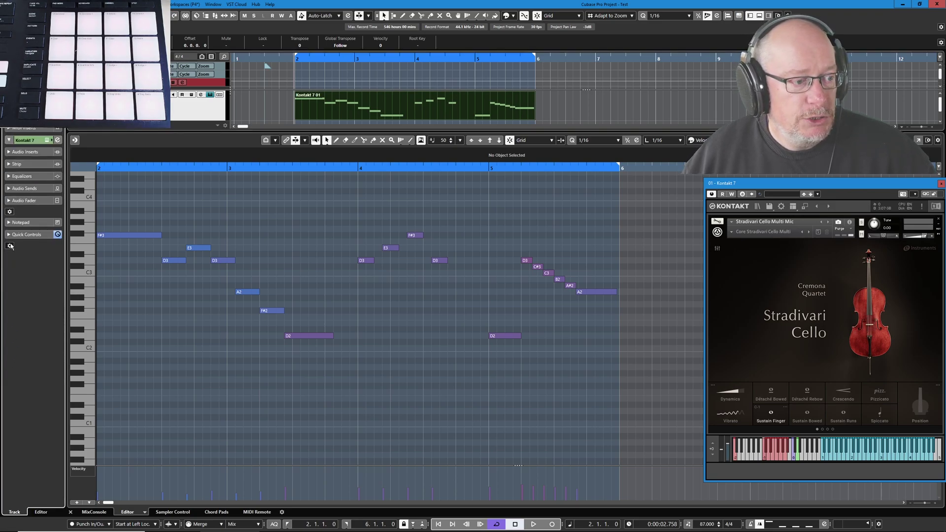
right_click(11, 245)
left_click(45, 377)
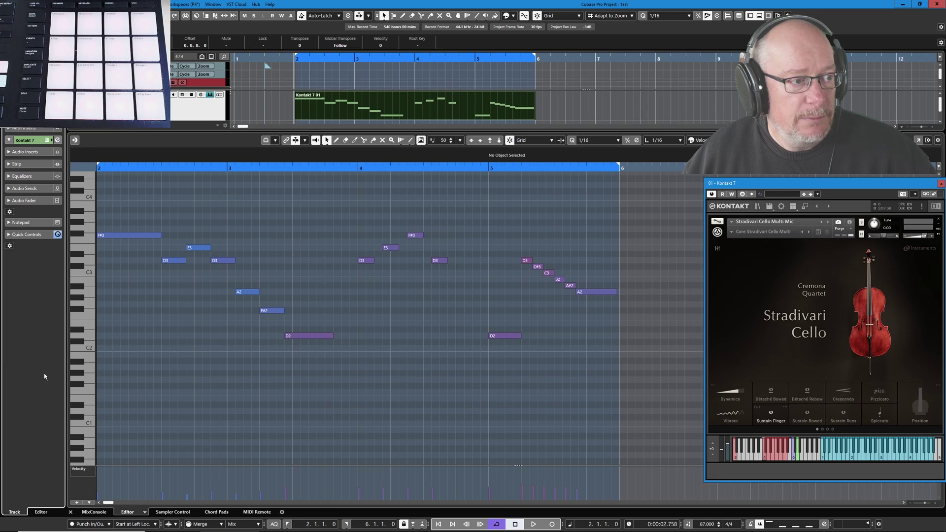
left_click(8, 140)
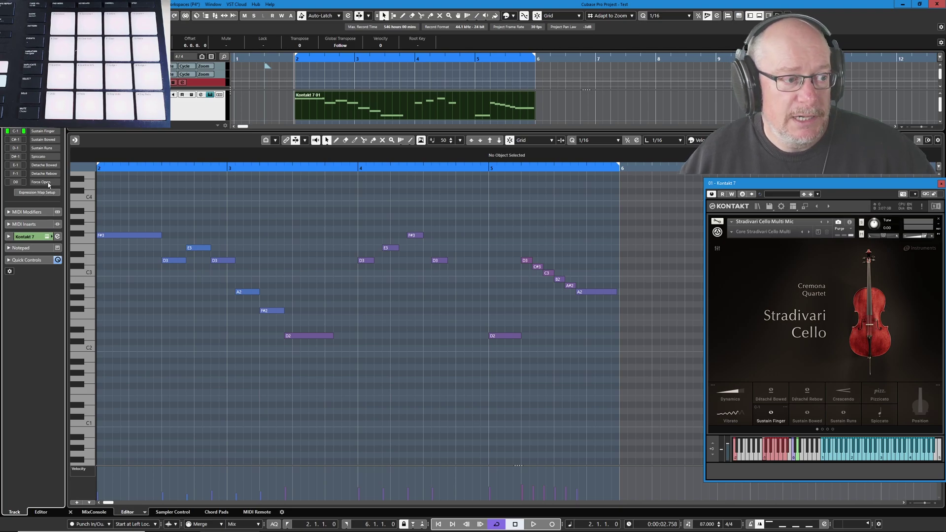
left_click(38, 193)
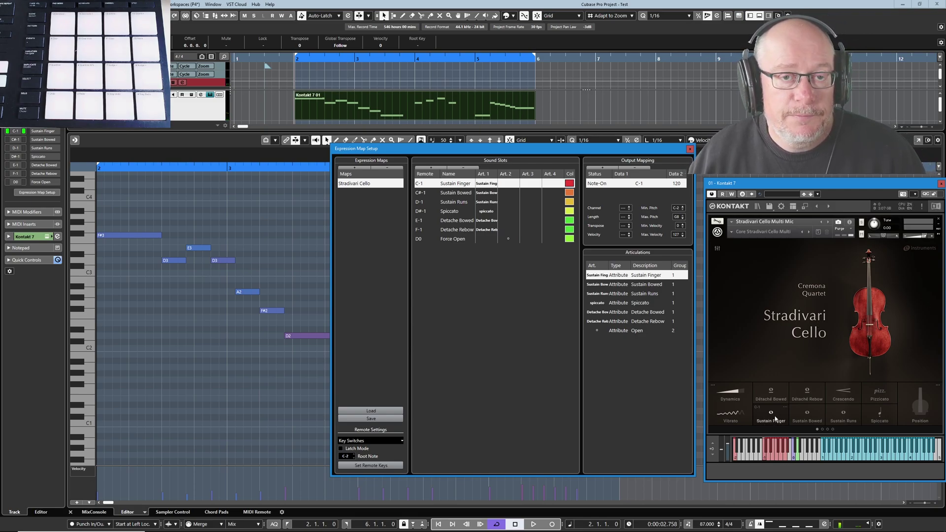
left_click(872, 392)
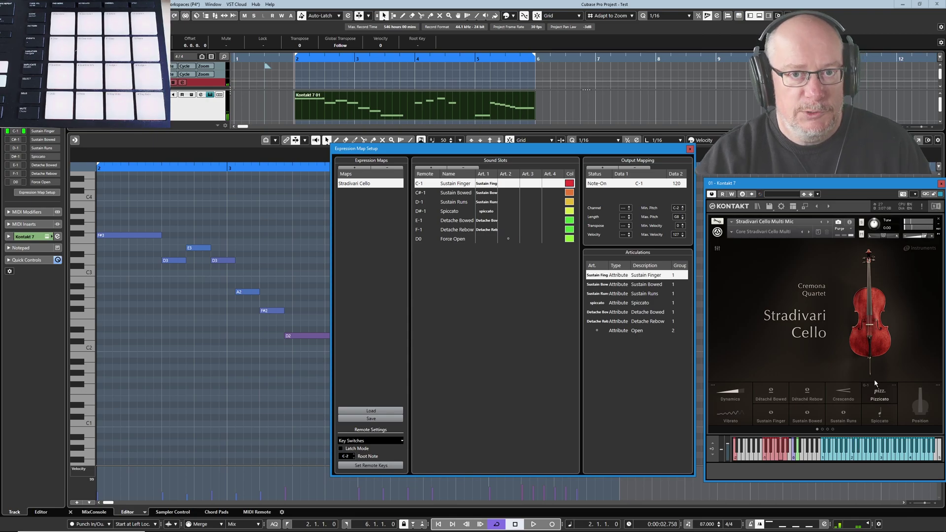
left_click(881, 412)
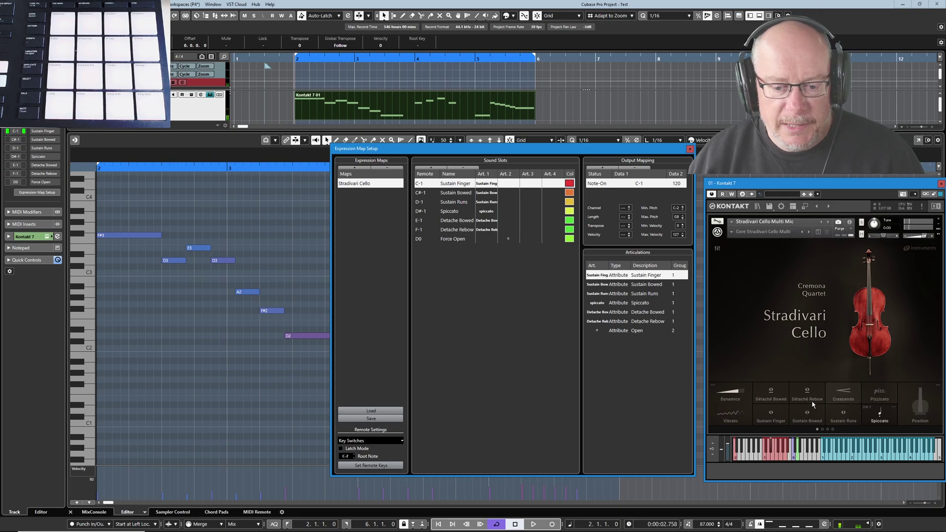
left_click(772, 413)
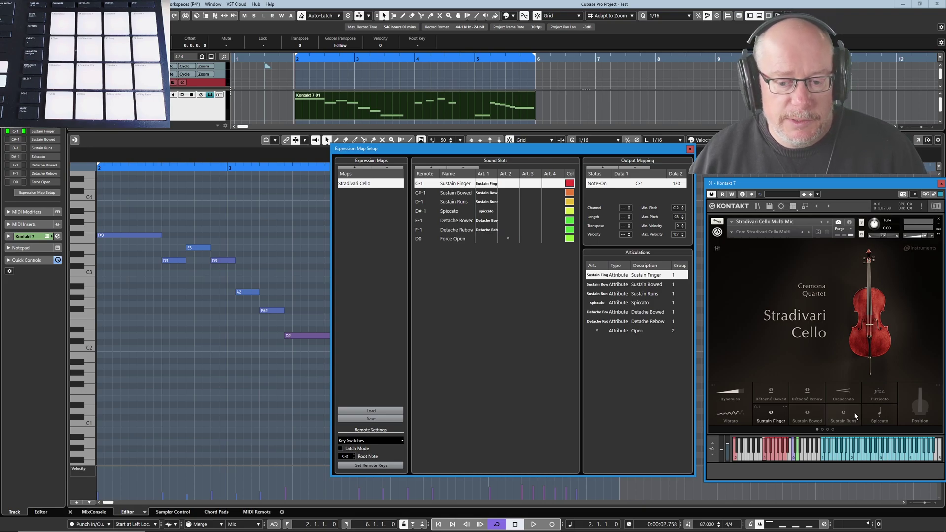
left_click(879, 396)
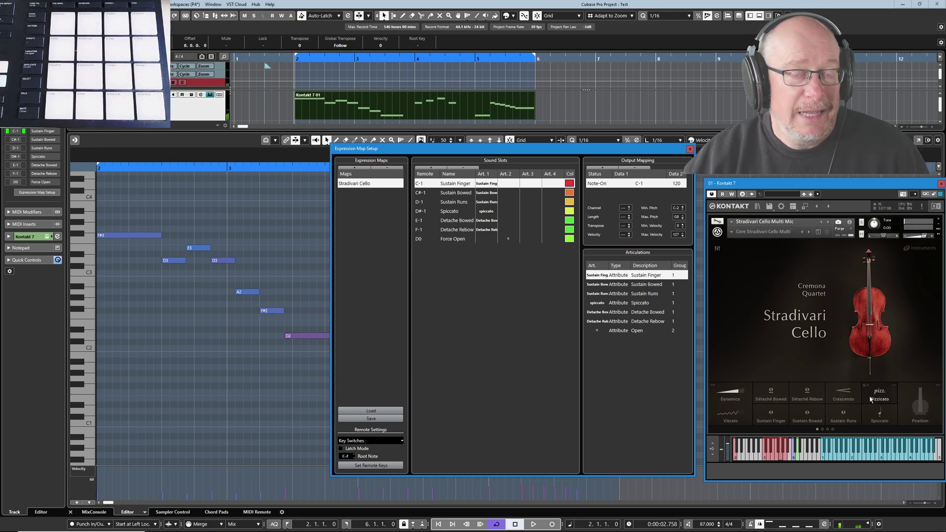
left_click(762, 408)
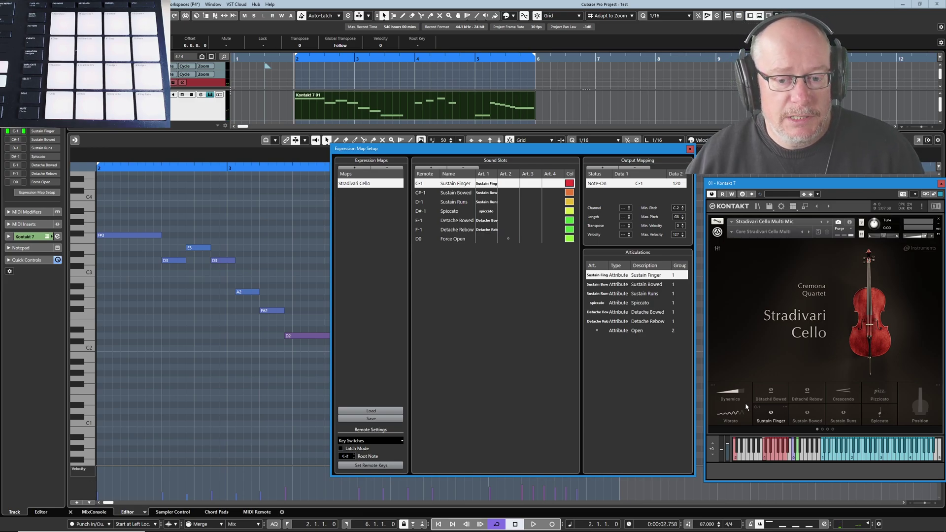
Show Kontakt's Position page using the '...' button on the Position tile
left_click(939, 388)
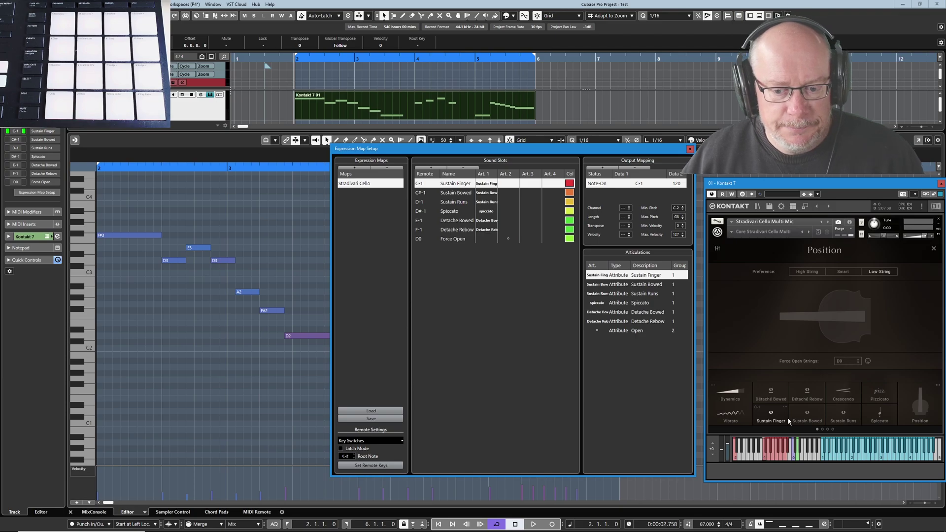
Close Expression Map Setup and play the cello part through once in the Key Editor
left_click(691, 150)
left_click(180, 156)
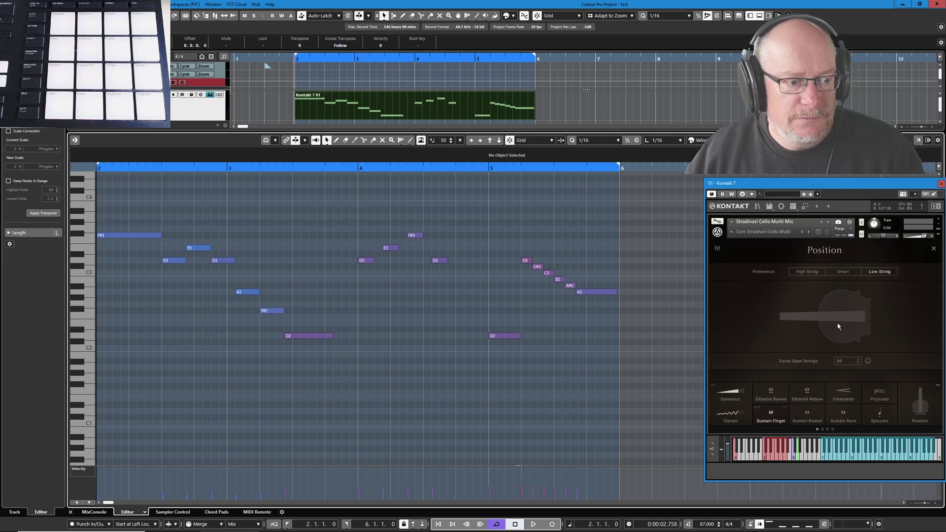
key("space")
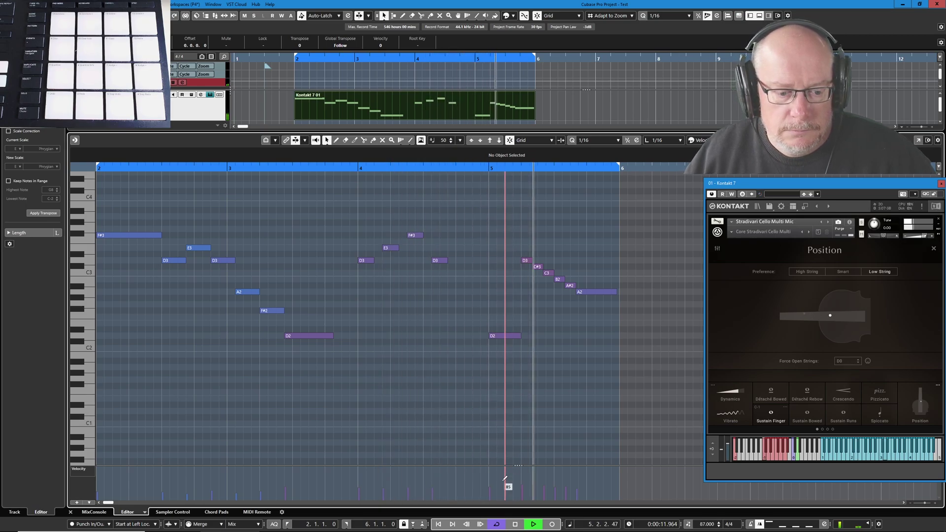
key("space")
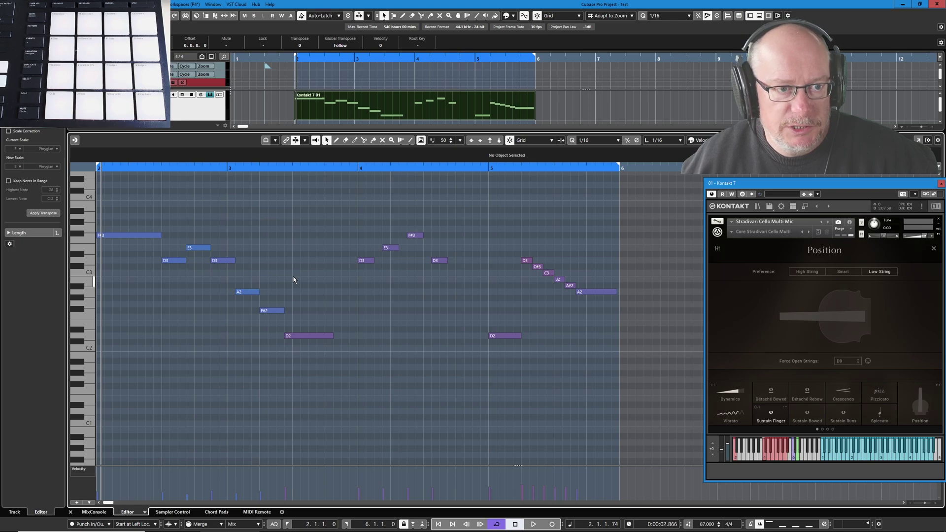
Add an Articulations/Dynamics controller lane below the Velocity lane
left_click(77, 503)
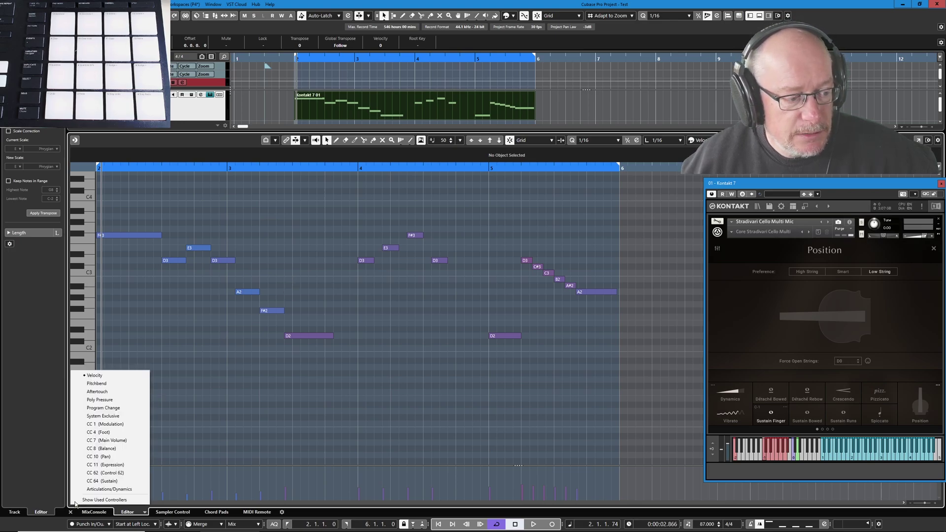
left_click(104, 490)
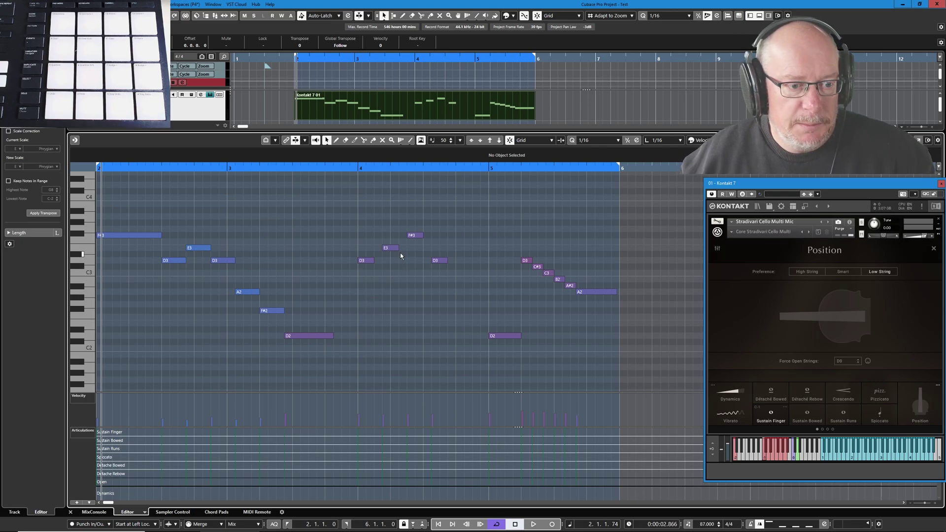
Give the four bar-4 notes Spiccato with the Draw tool, then reopen Expression Map Setup
left_click_drag(346, 209, 481, 305)
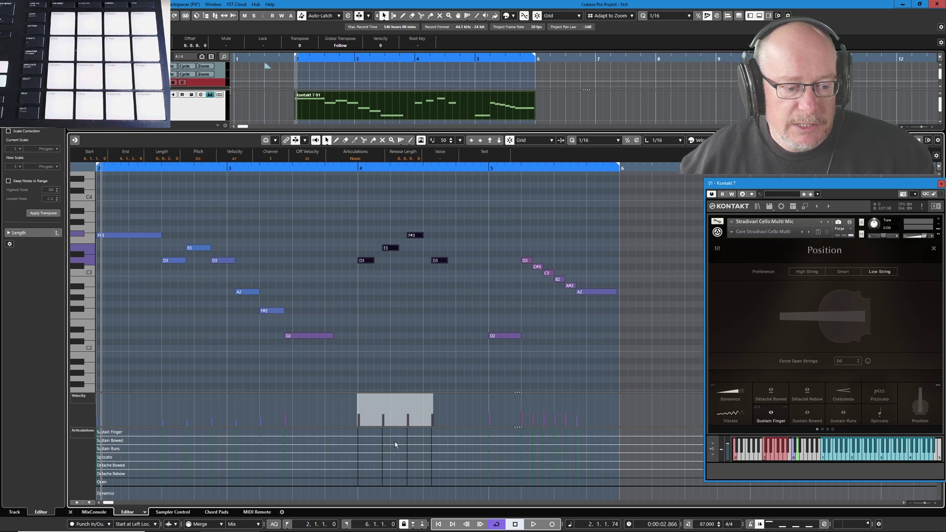
key("8")
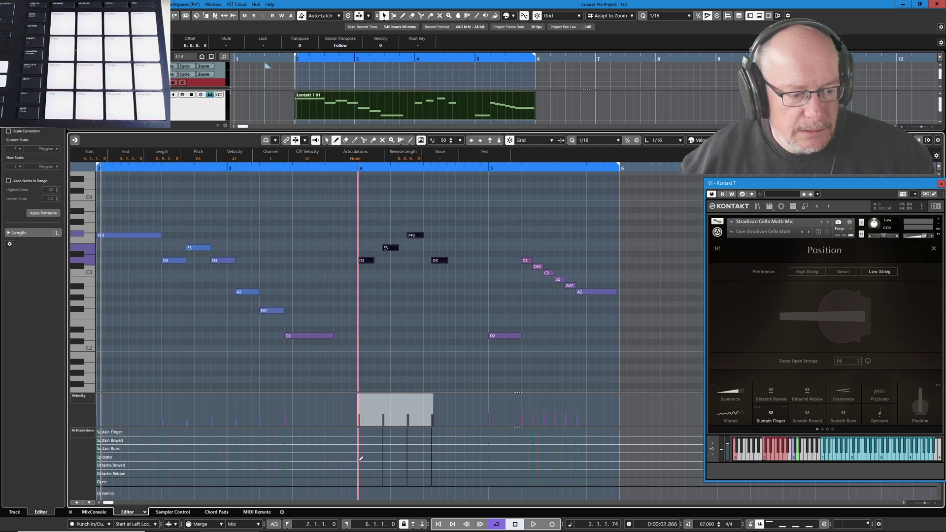
left_click(387, 455)
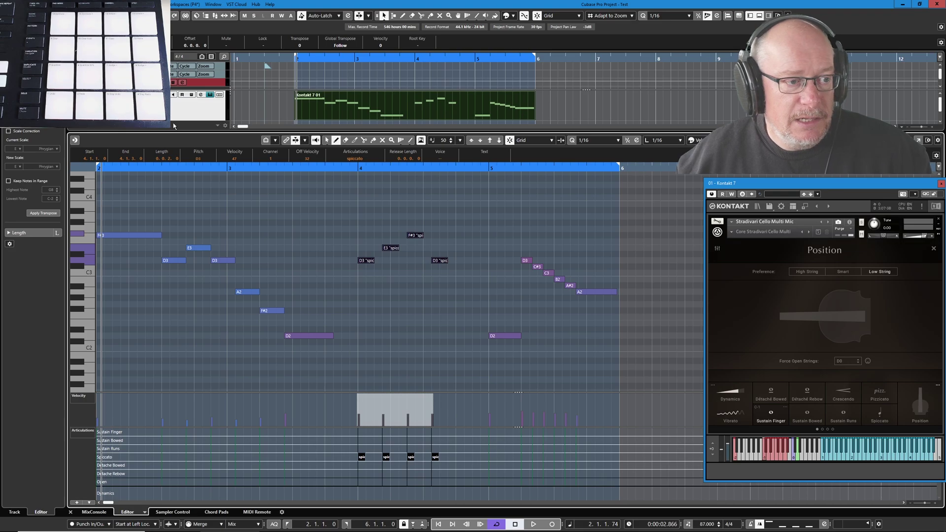
left_click(14, 513)
left_click(37, 192)
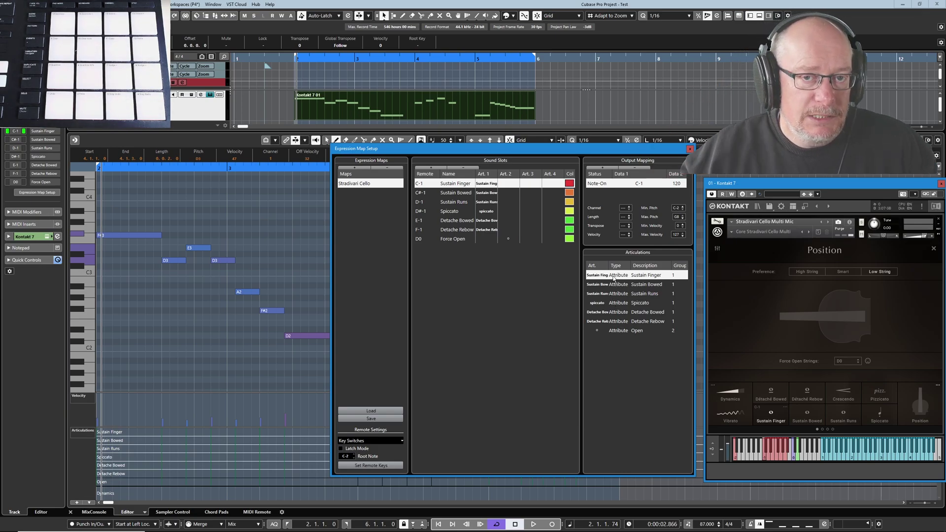
left_click(690, 148)
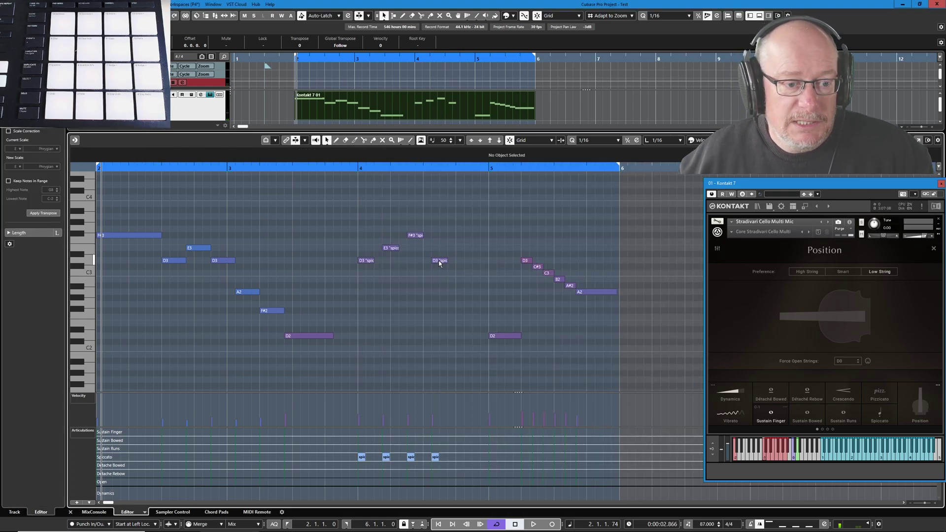
left_click_drag(440, 263, 461, 262)
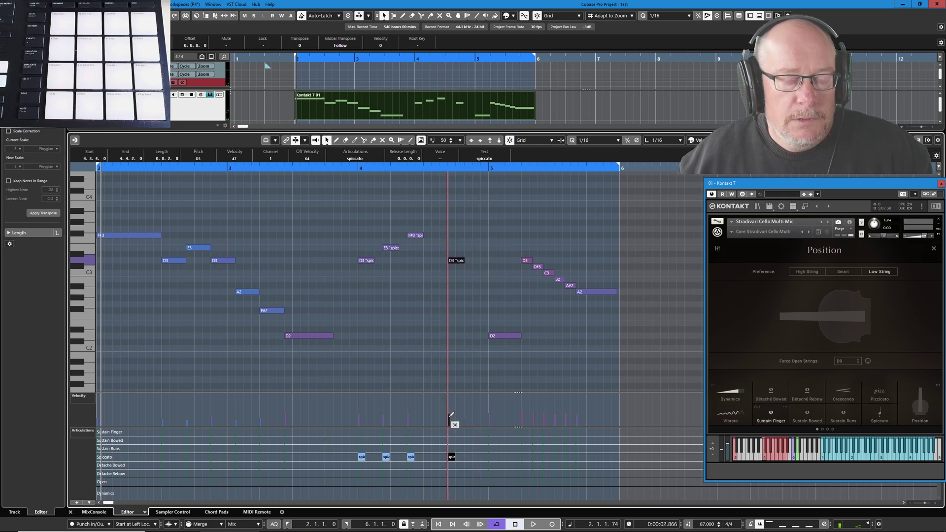
left_click_drag(455, 261, 441, 262)
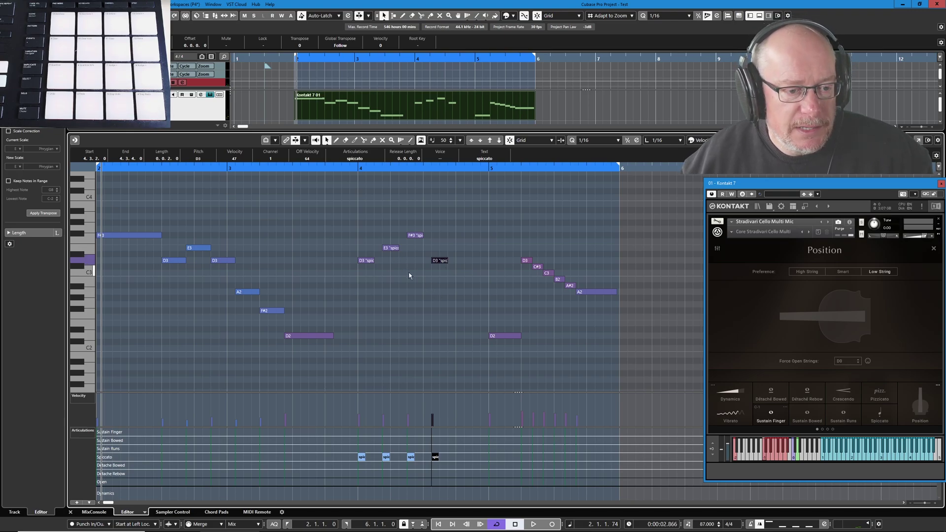
Deselect the spiccato D3 note and play the cello phrase back once
left_click(385, 290)
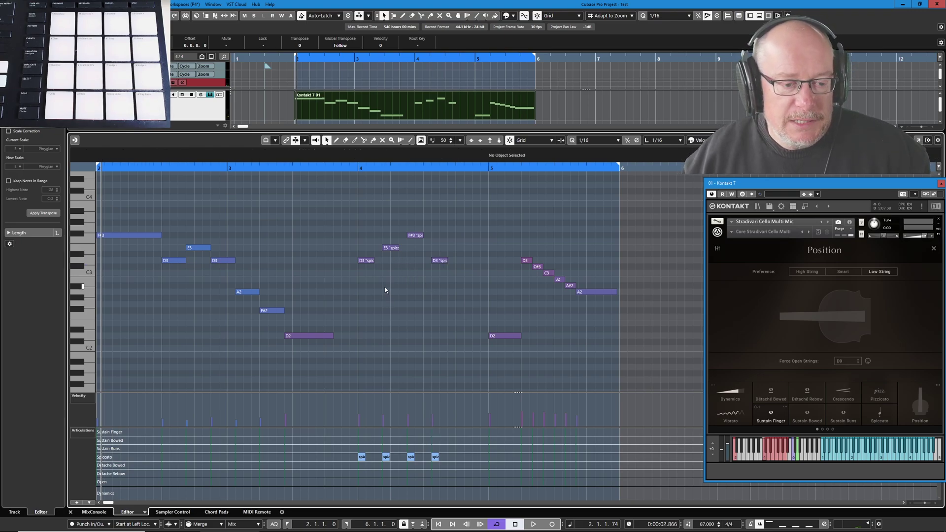
key("space")
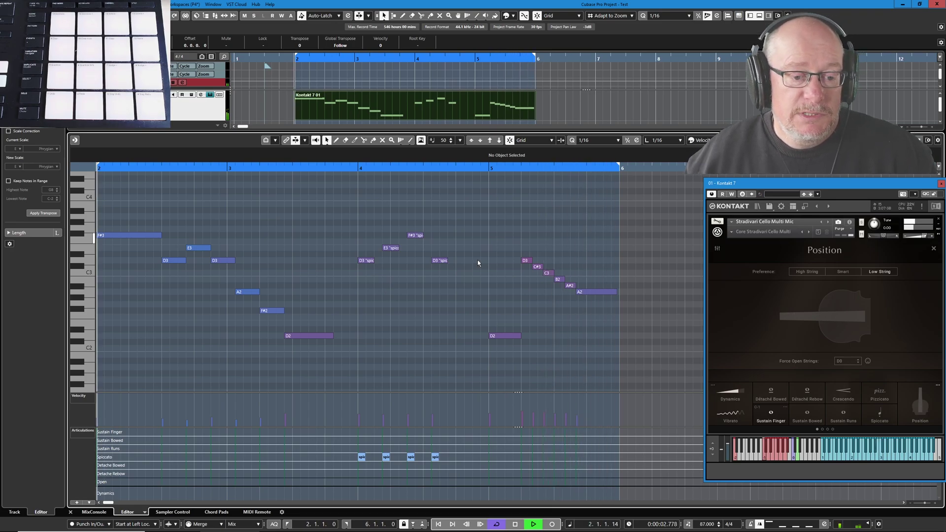
key("space")
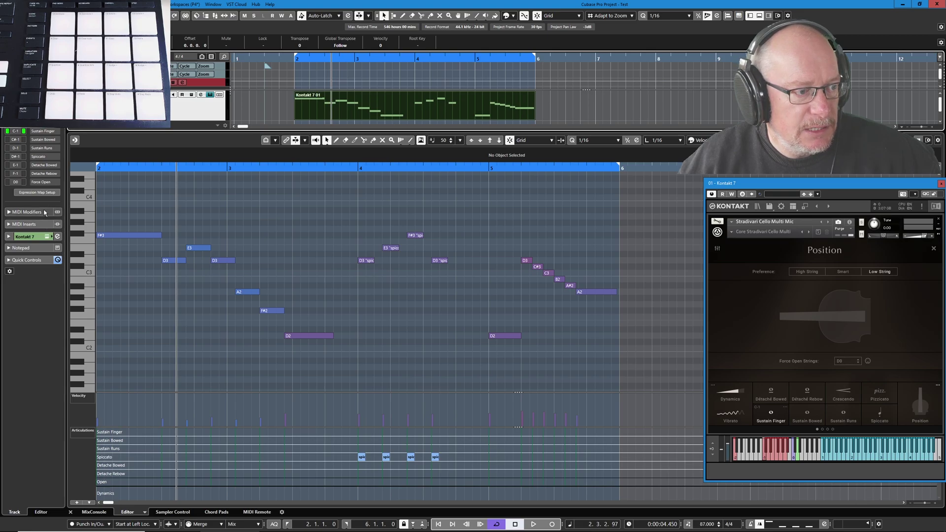
left_click(42, 193)
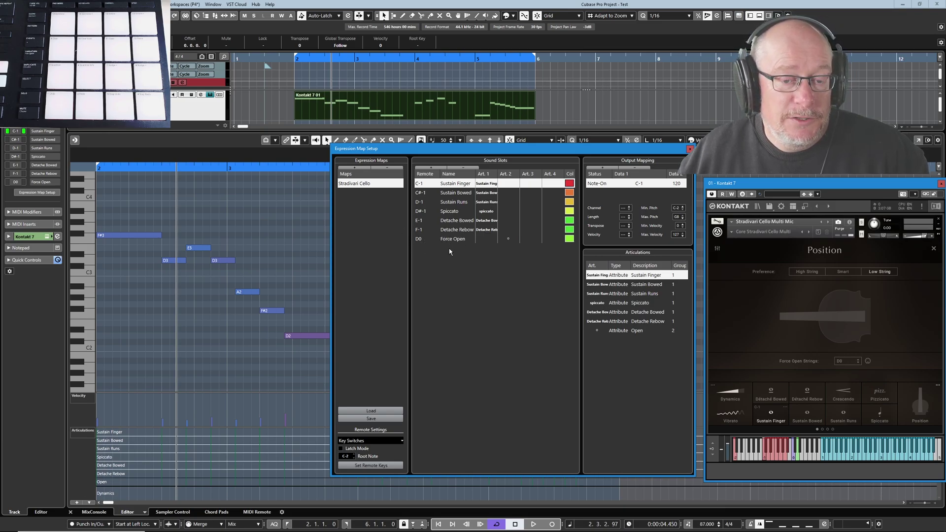
left_click(690, 149)
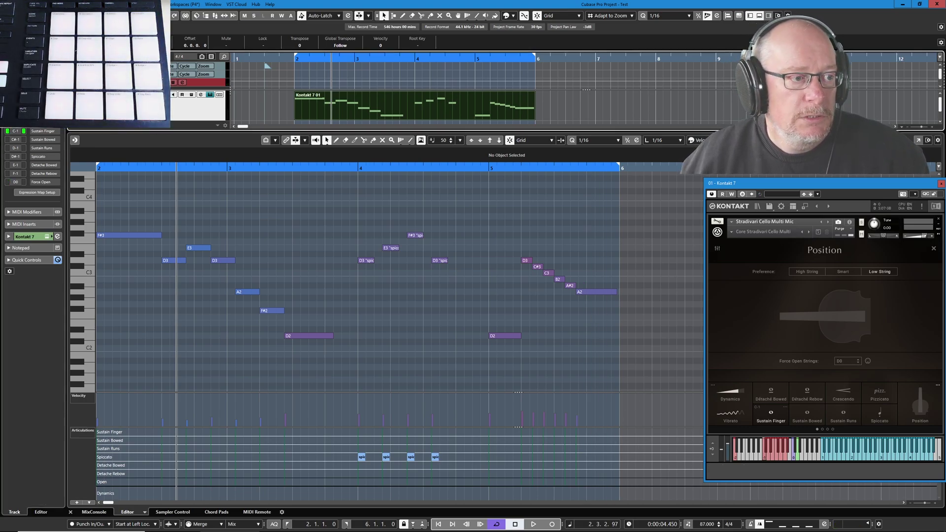
Reopen Expression Map Setup showing the Stradivari Cello slots Sustain Finger (C-1) through Force Open (D0)
left_click(53, 194)
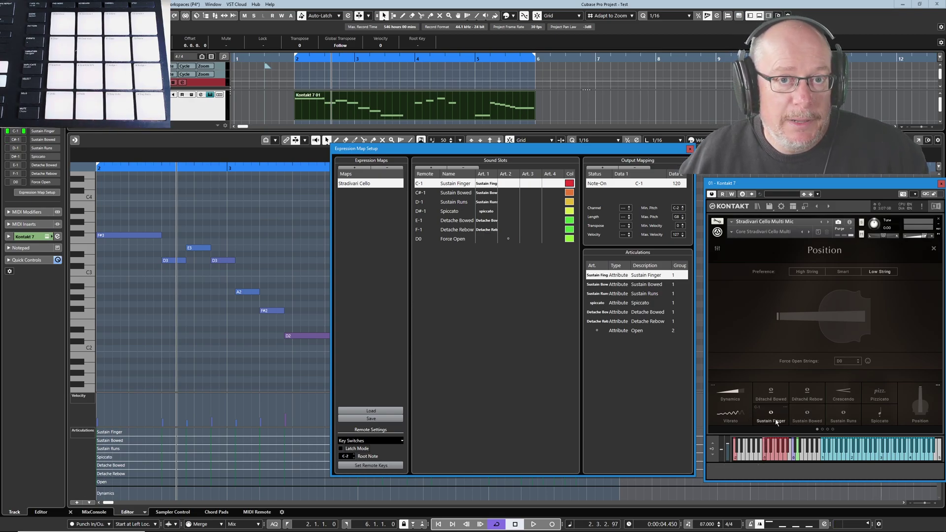
left_click(690, 149)
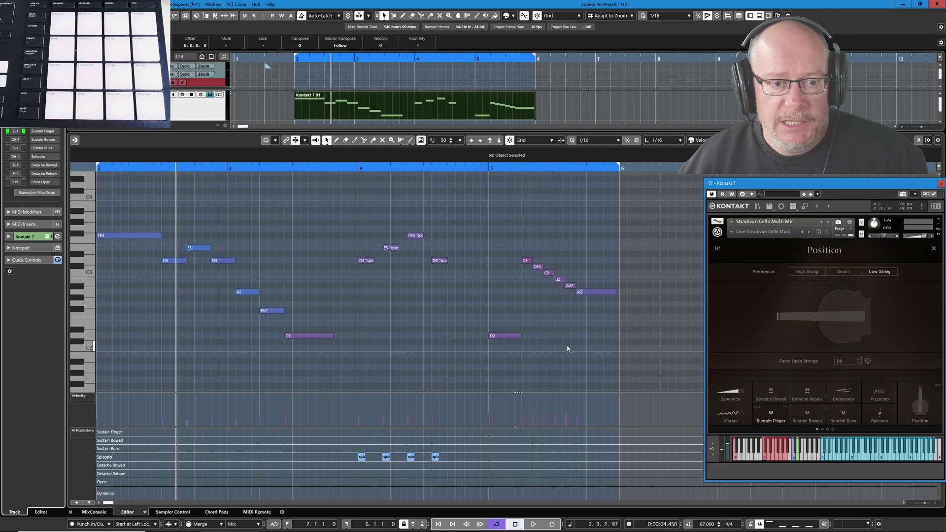
left_click(48, 192)
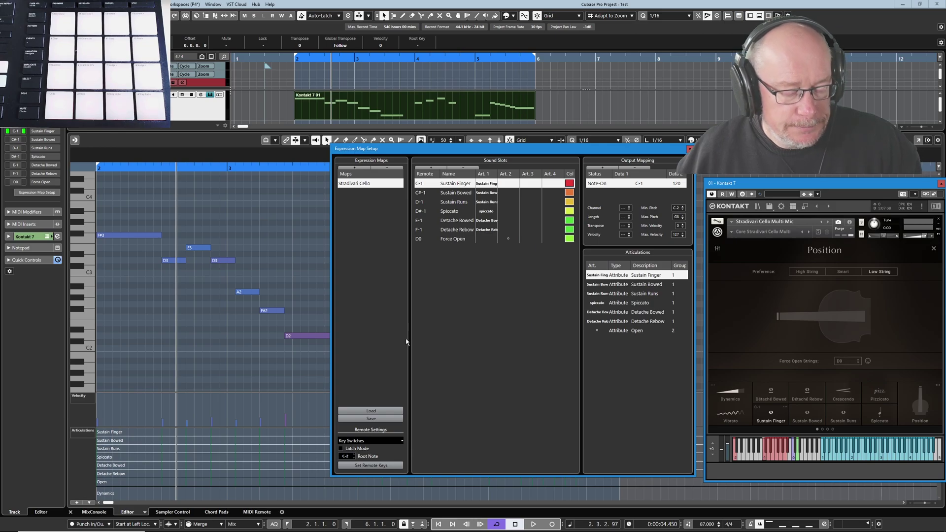
Dismiss Expression Map Setup with Escape and audition a cello pitch on the Key Editor keyboard
key("Escape")
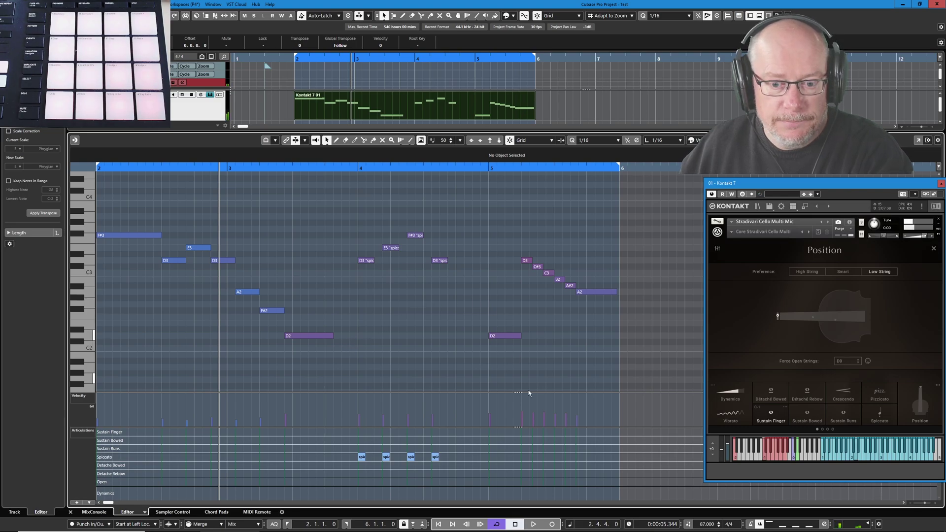
left_click(82, 329)
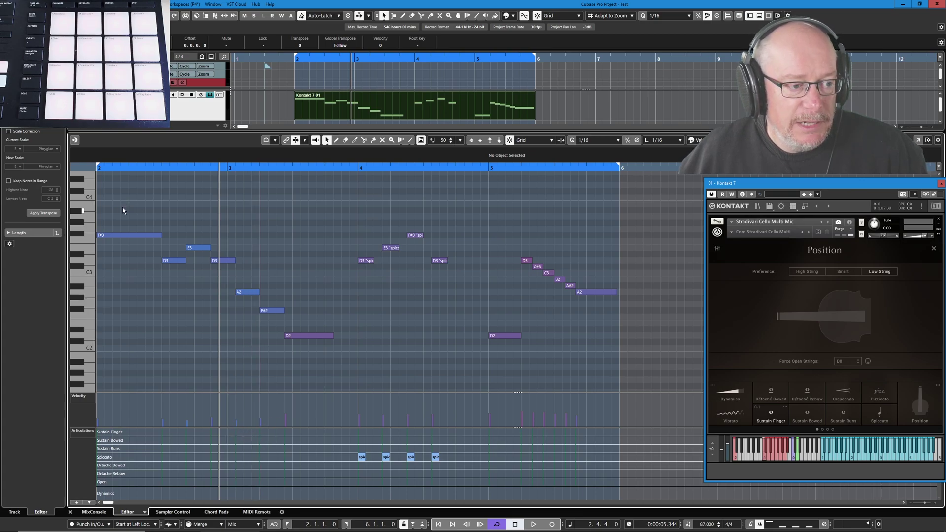
Assign Sustain Finger to the six opening notes (F#3 to F#2) and Open to D2, then play back
left_click_drag(123, 208, 273, 347)
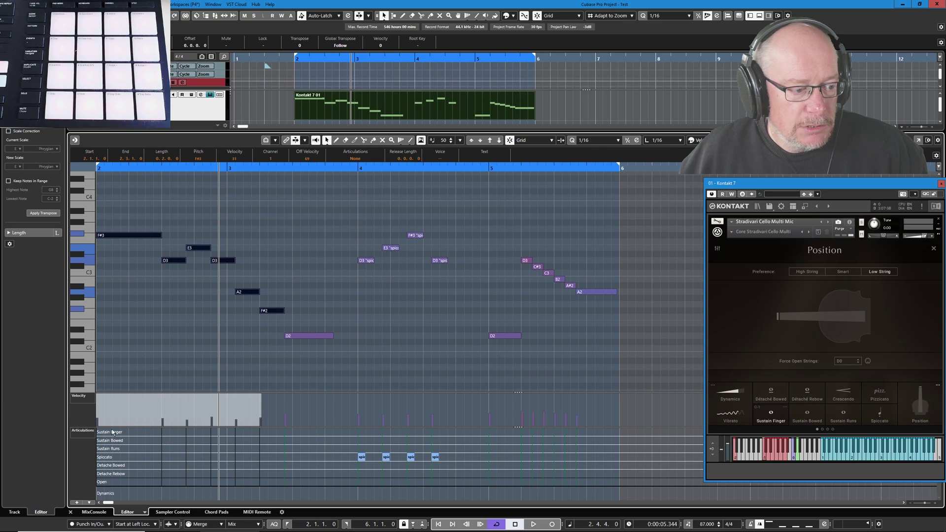
left_click(189, 436)
key("8")
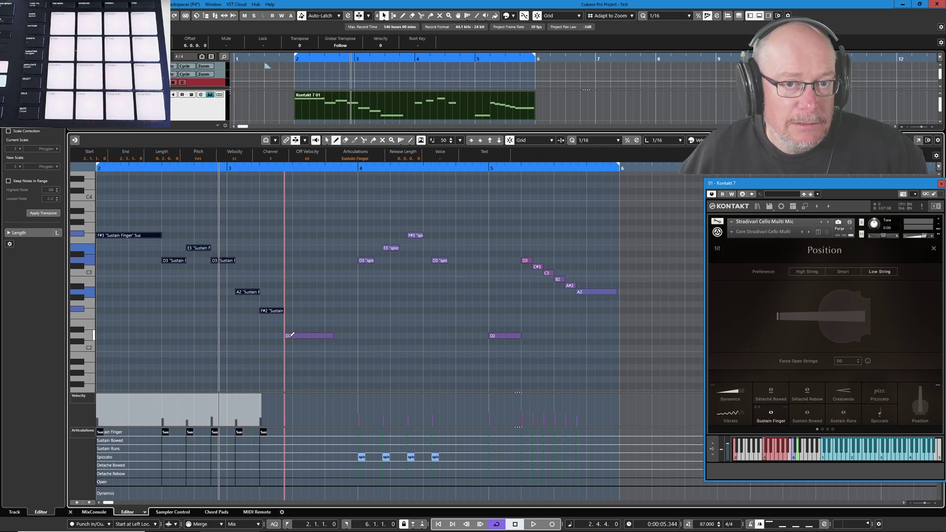
left_click(286, 482)
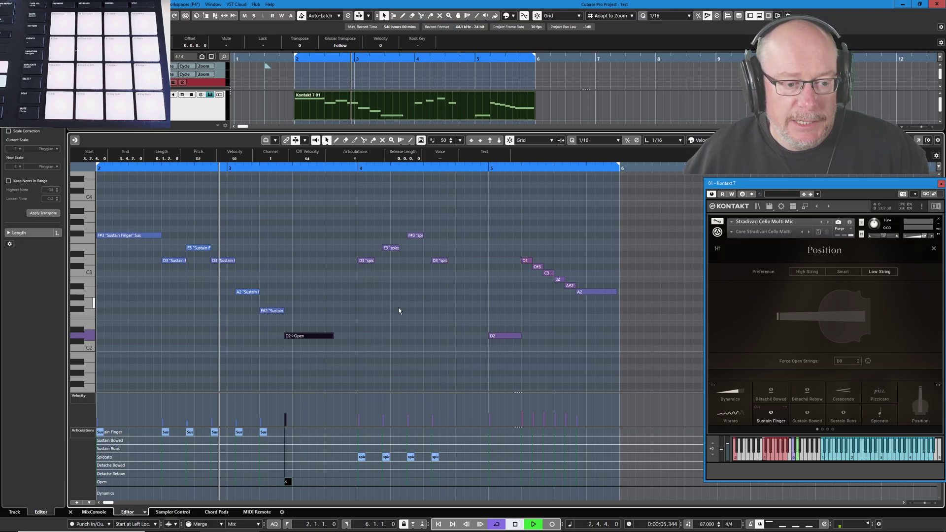
key("space")
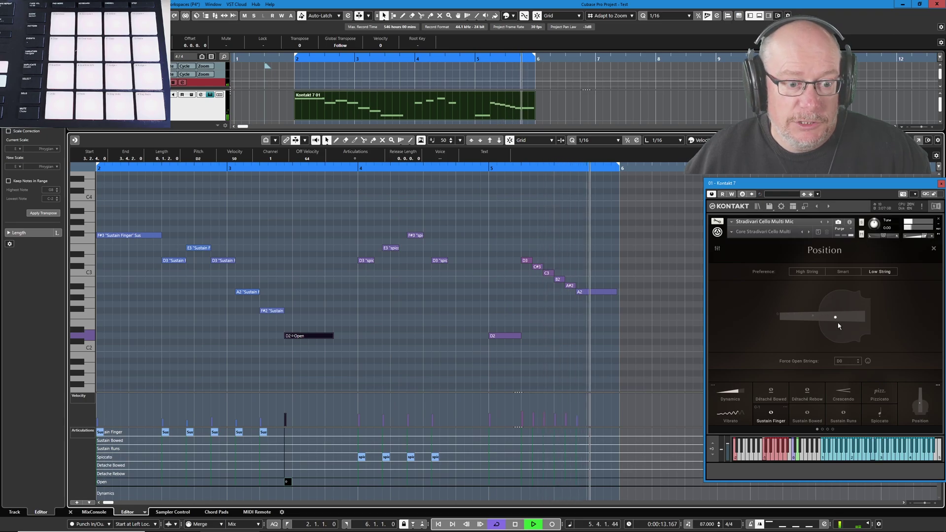
key("space")
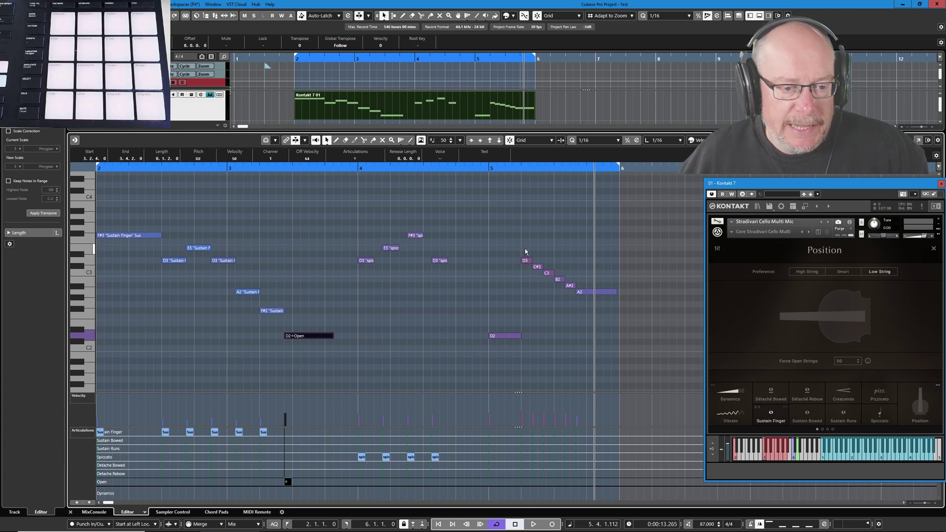
Draw Sustain Runs onto the descending D3 to A#2 run and play the passage back
left_click_drag(525, 251, 569, 314)
right_click(526, 342)
left_click(535, 340)
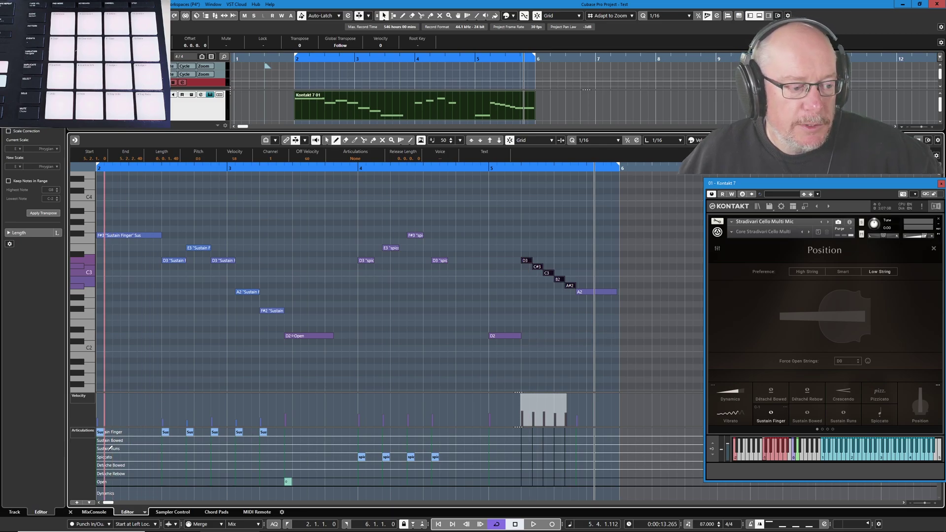
left_click(526, 449)
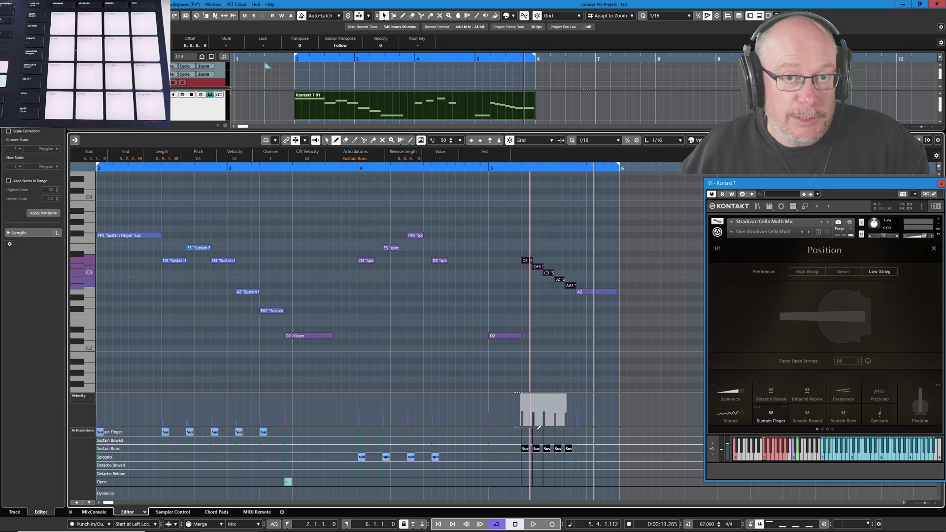
key("space")
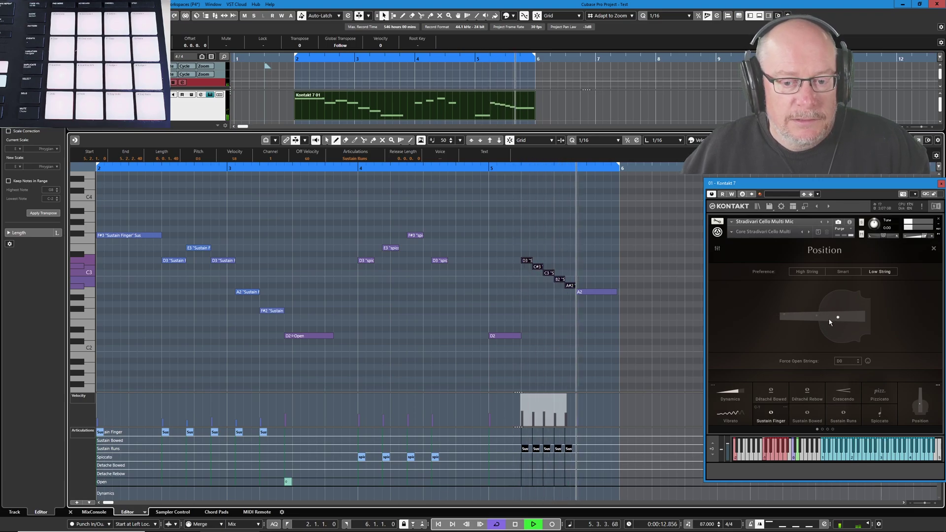
key("space")
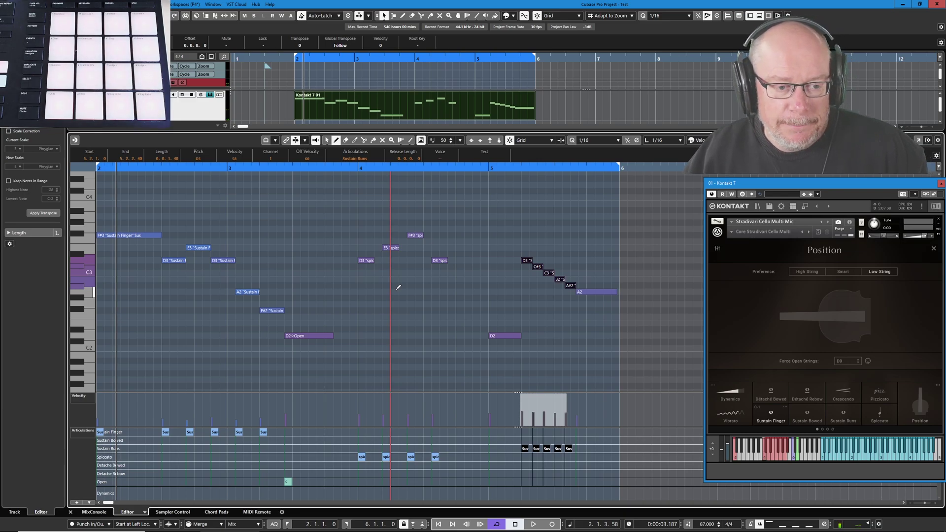
left_click(15, 512)
left_click(40, 193)
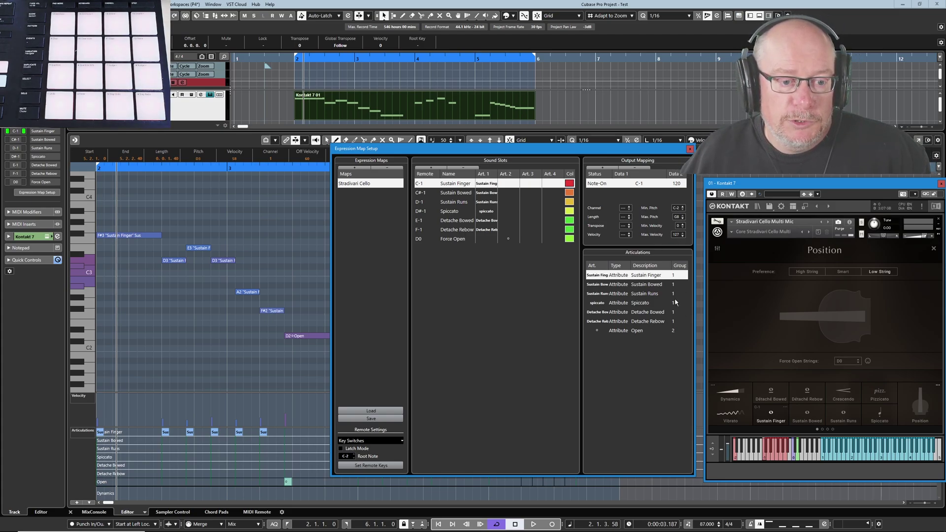
left_click(453, 239)
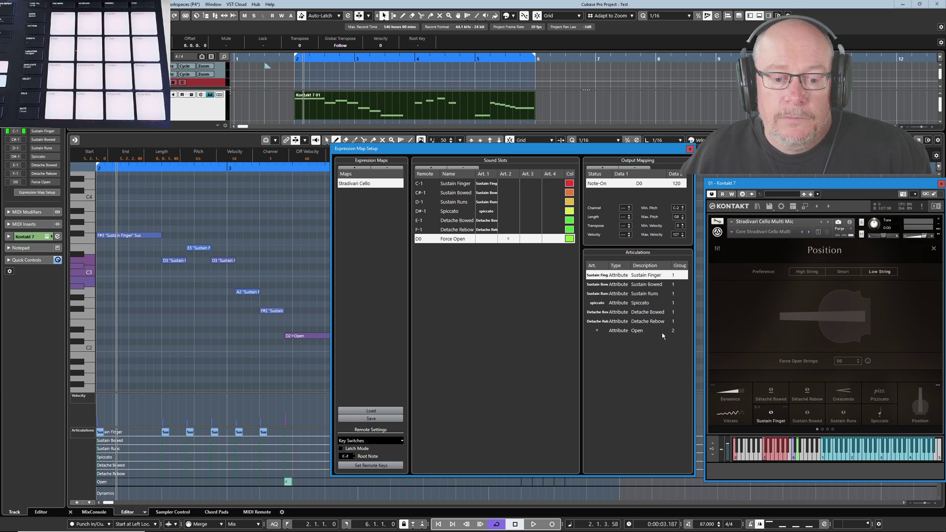
key("Escape")
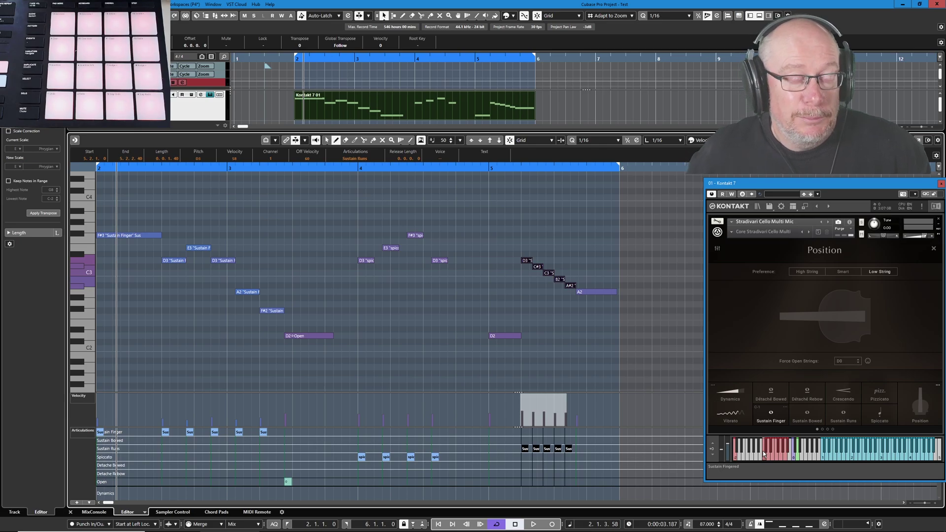
Add Slot 8 to the Stradivari Cello map with remote key F#-1 and the name Crescendo
left_click(37, 193)
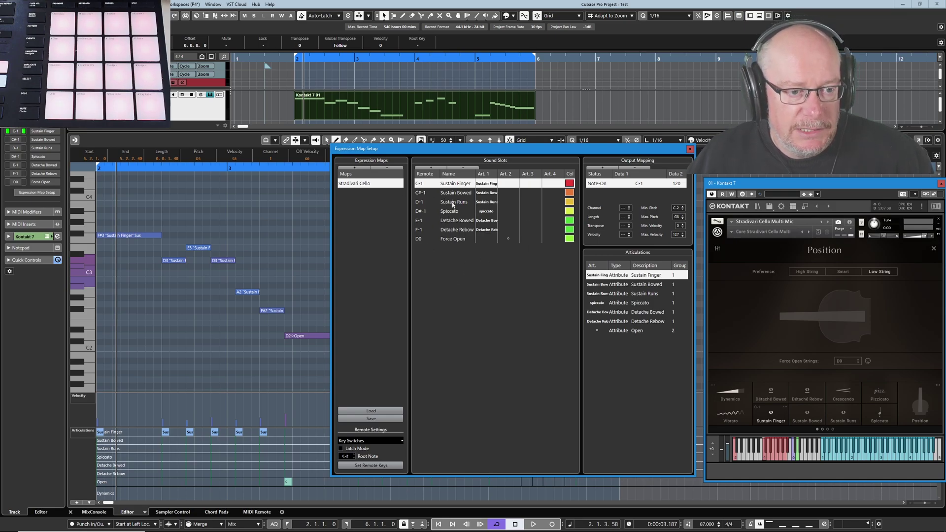
left_click(431, 167)
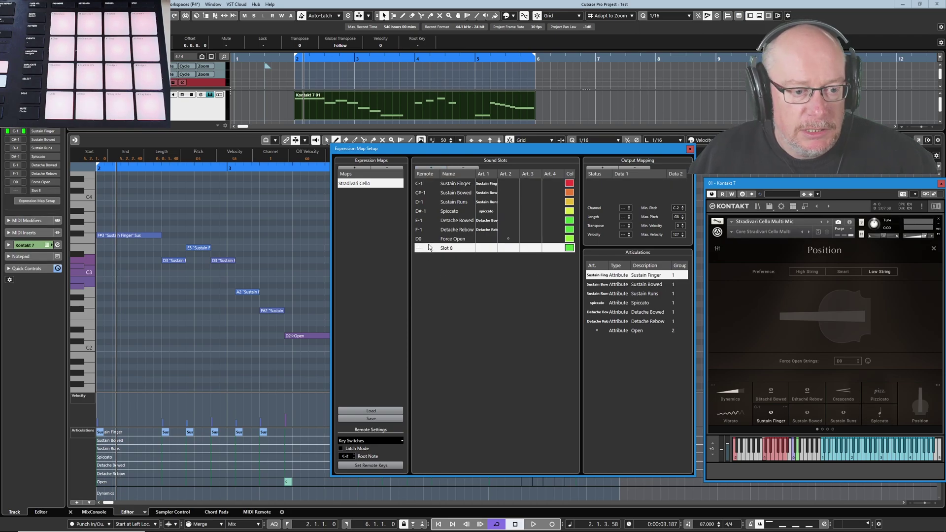
double_click(423, 249)
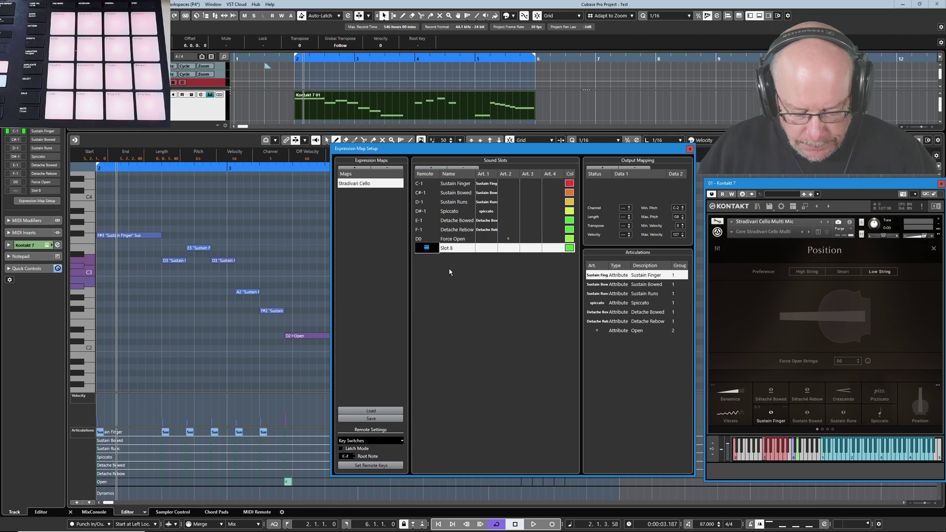
type("F#-1")
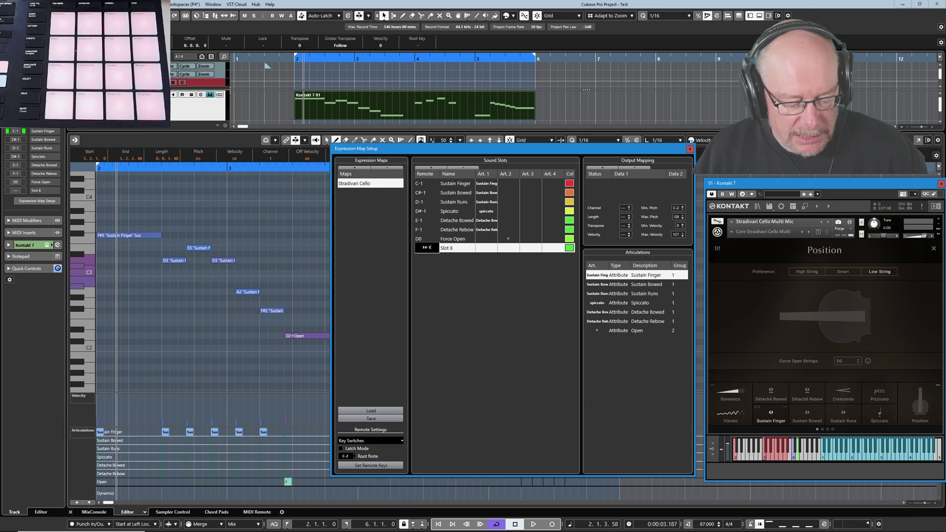
key("Tab")
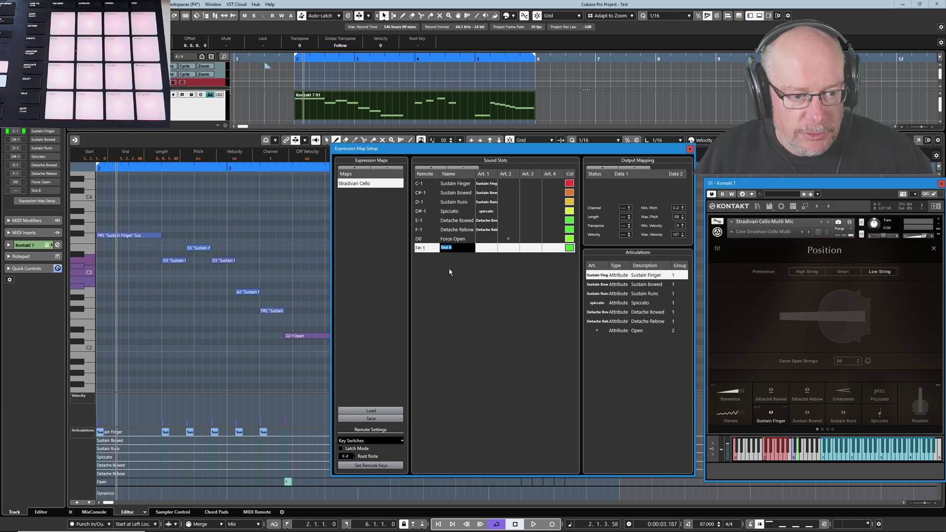
type("Crescendo")
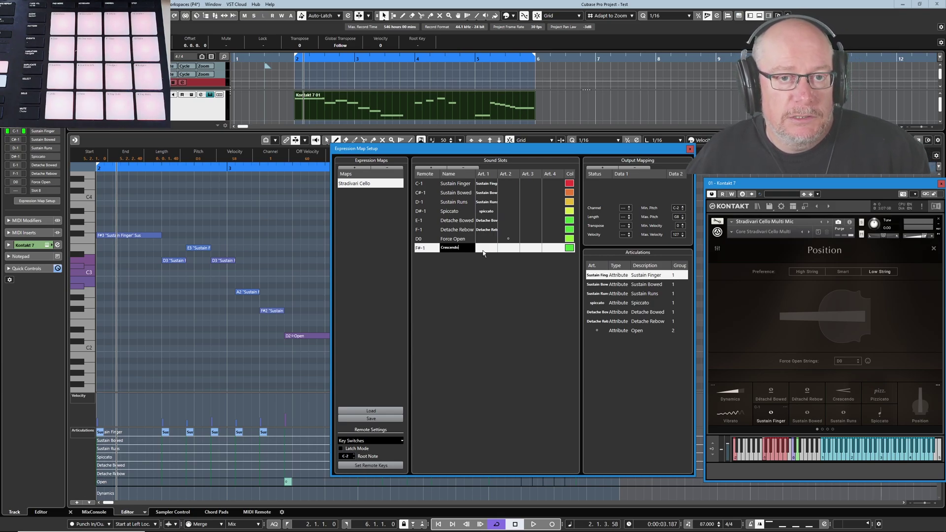
key("Return")
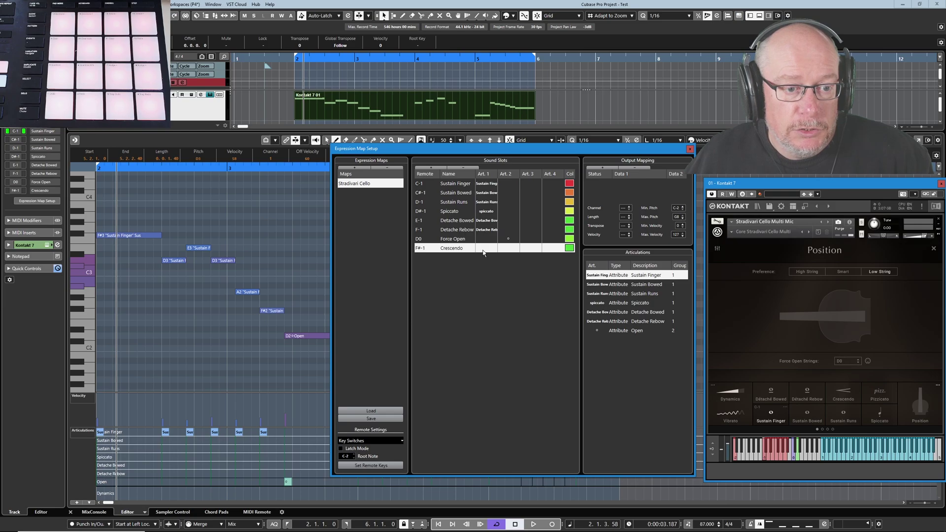
Give the Crescendo slot a custom text articulation 'Crescendo' of type Attribute
left_click(484, 249)
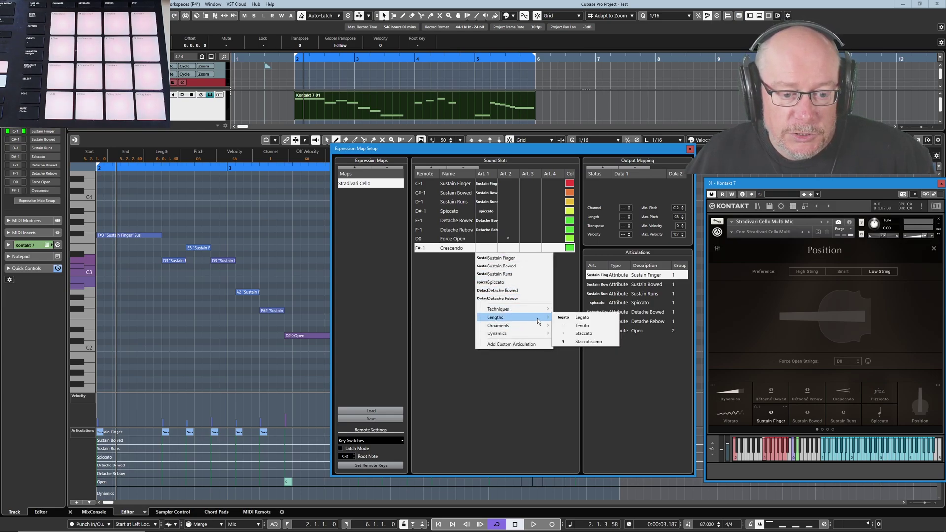
mouse_move(539, 335)
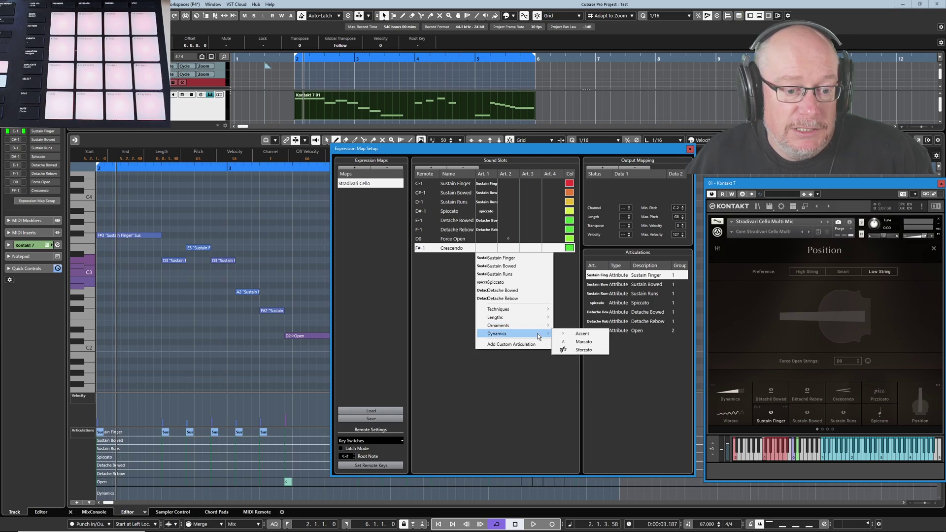
left_click(511, 344)
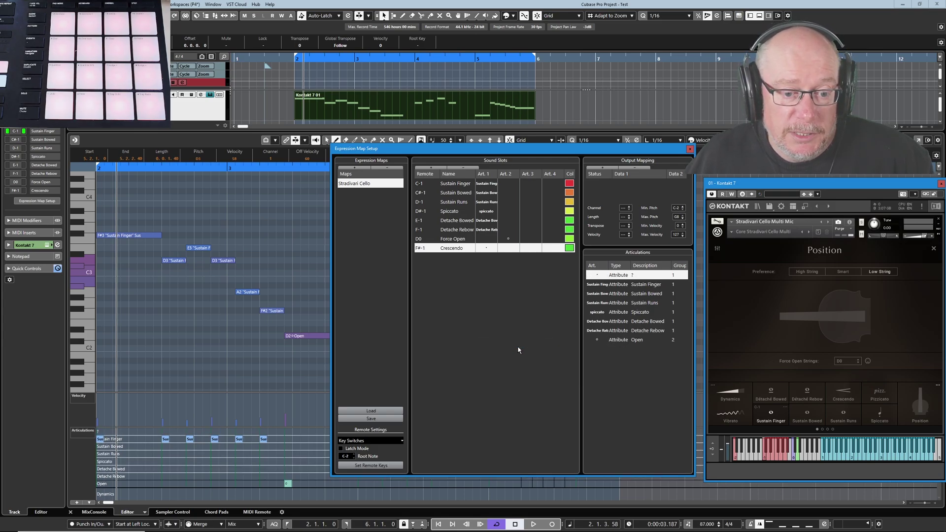
left_click(597, 275)
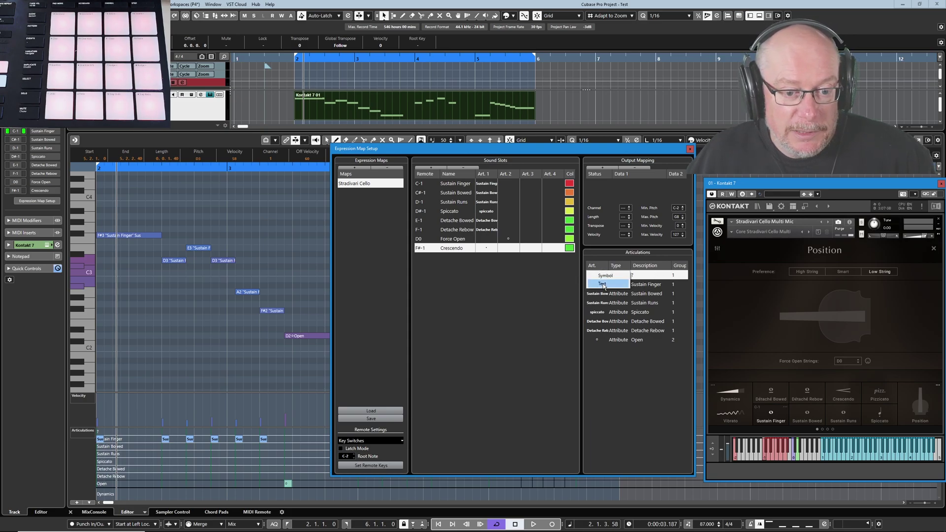
left_click(604, 284)
type("Cres")
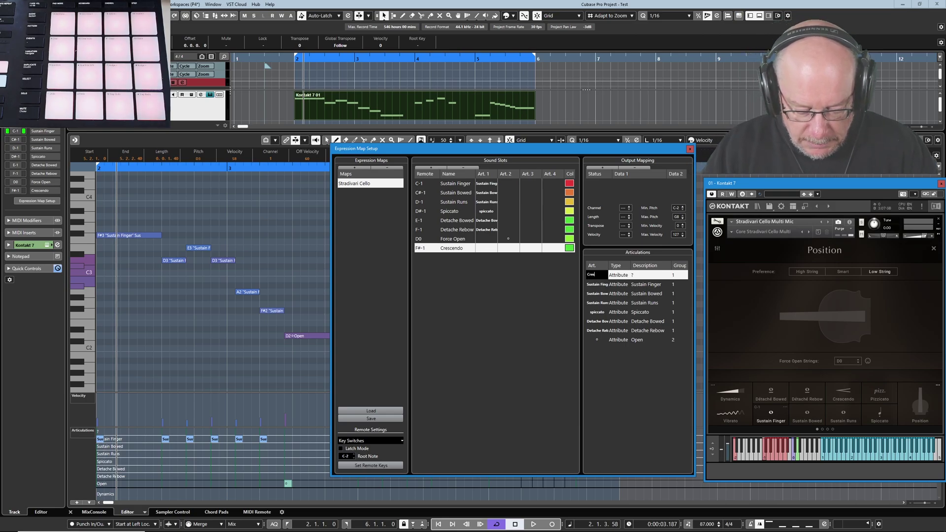
type("cendo")
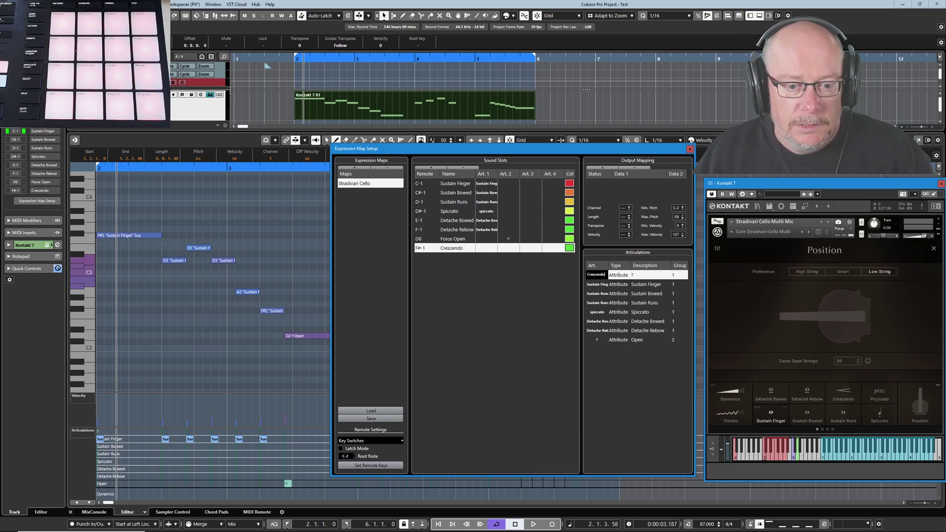
key("Tab")
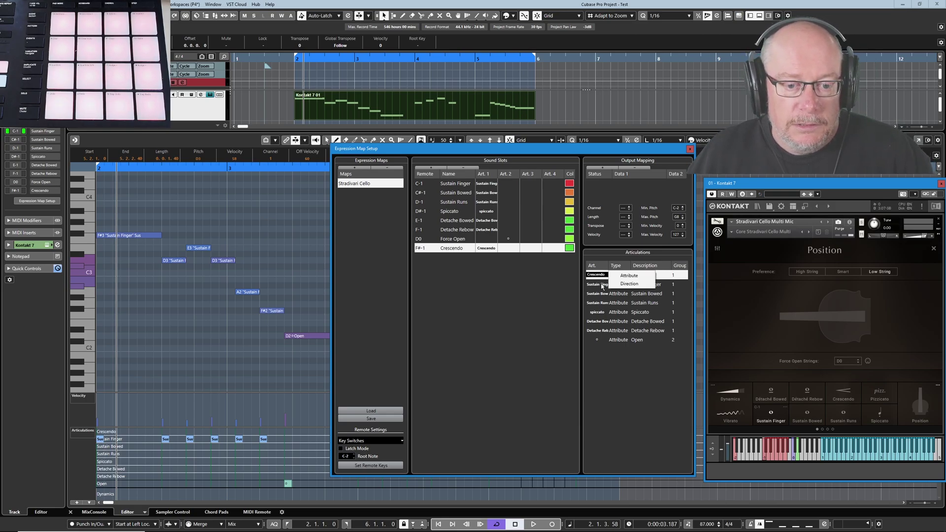
left_click(635, 277)
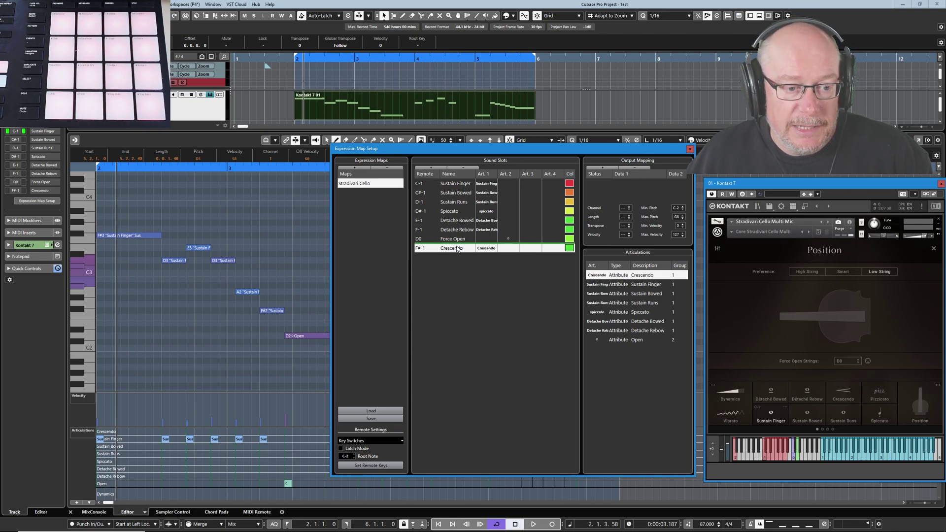
Move Crescendo above Force Open and give it a Note-On F#-1 output at velocity 120
left_click_drag(455, 252, 453, 235)
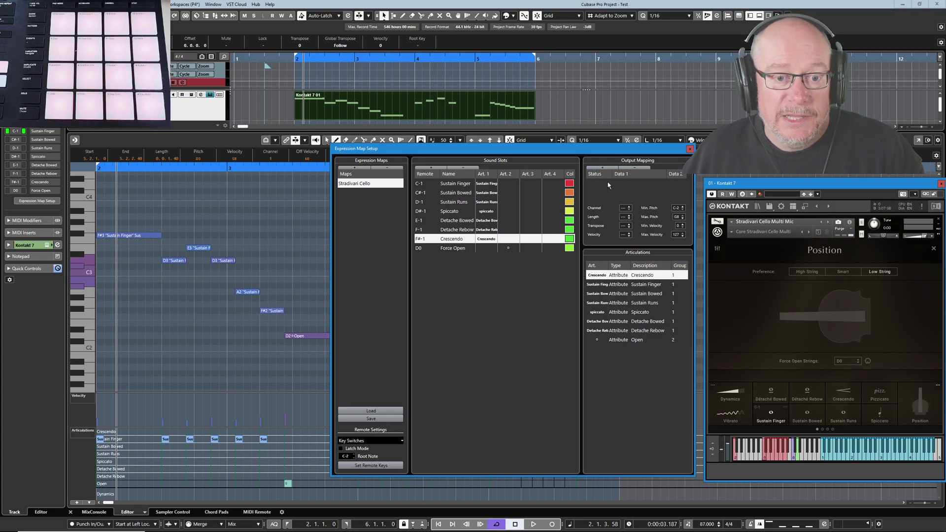
left_click(600, 168)
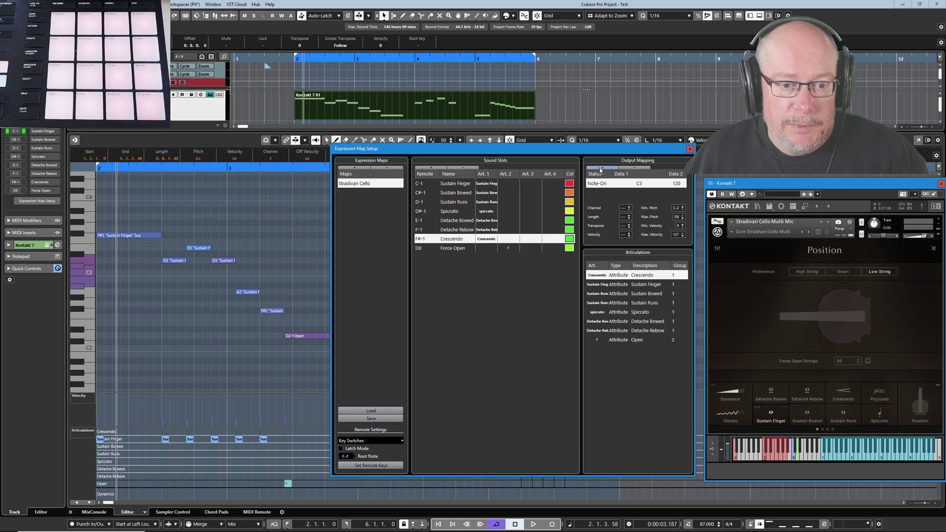
double_click(640, 184)
type("F")
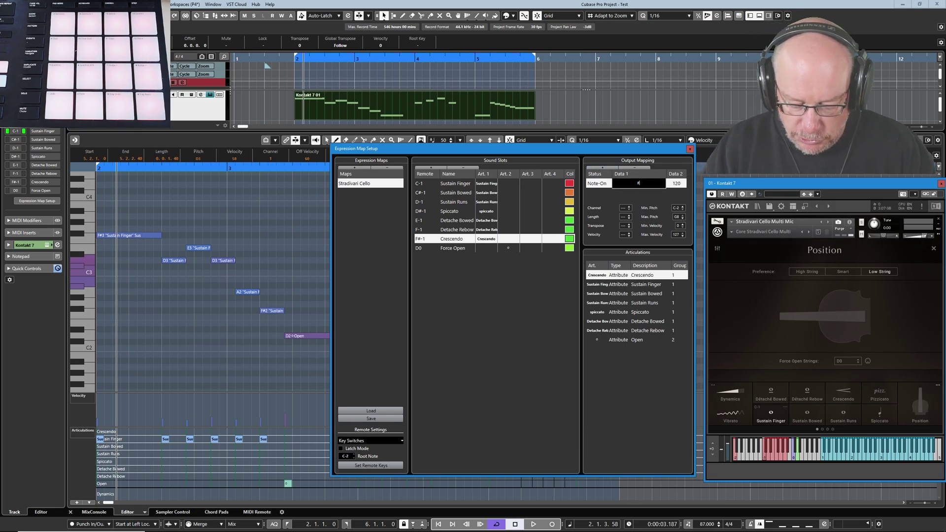
type("#-1")
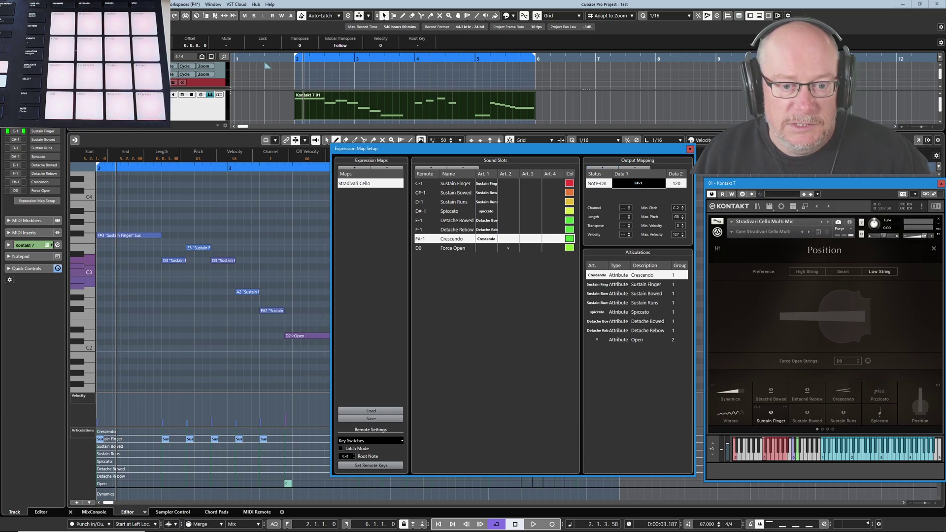
key("Return")
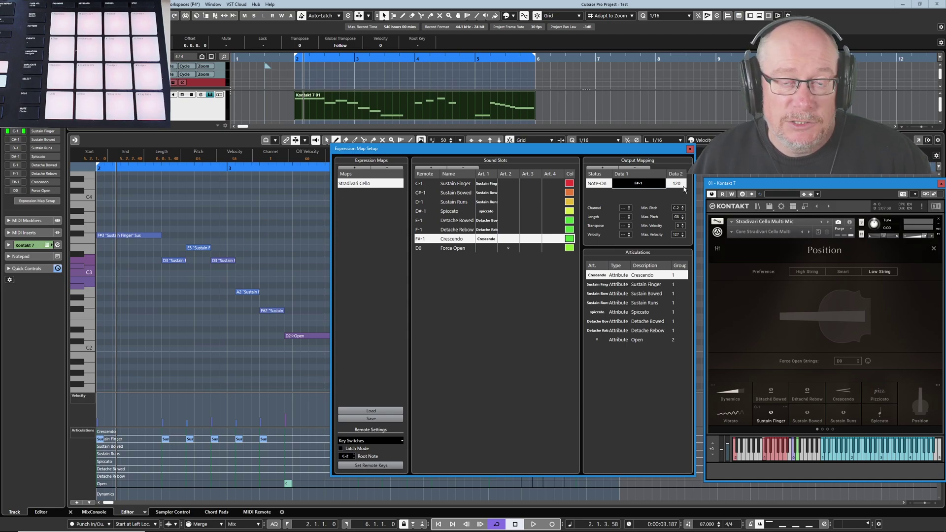
key("Return")
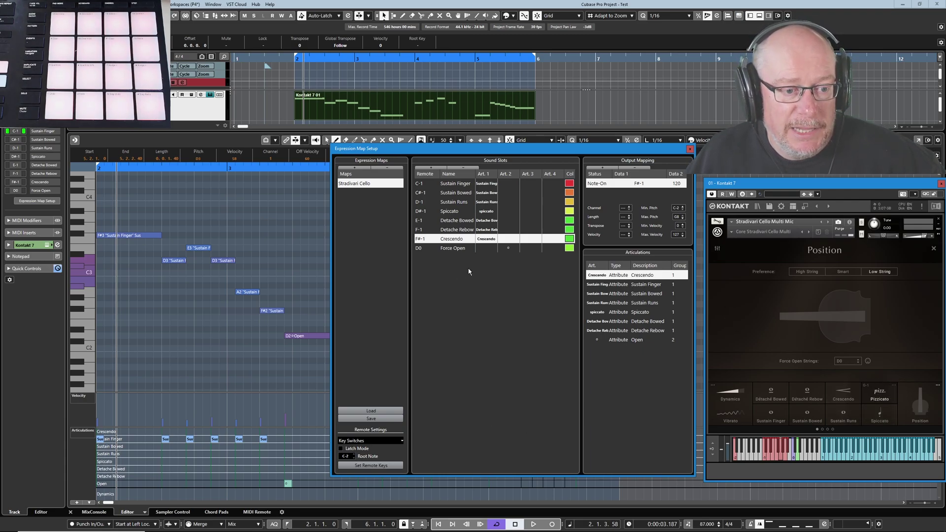
Add Slot 9 with remote key G-1 and the name Pizzicato
left_click(431, 169)
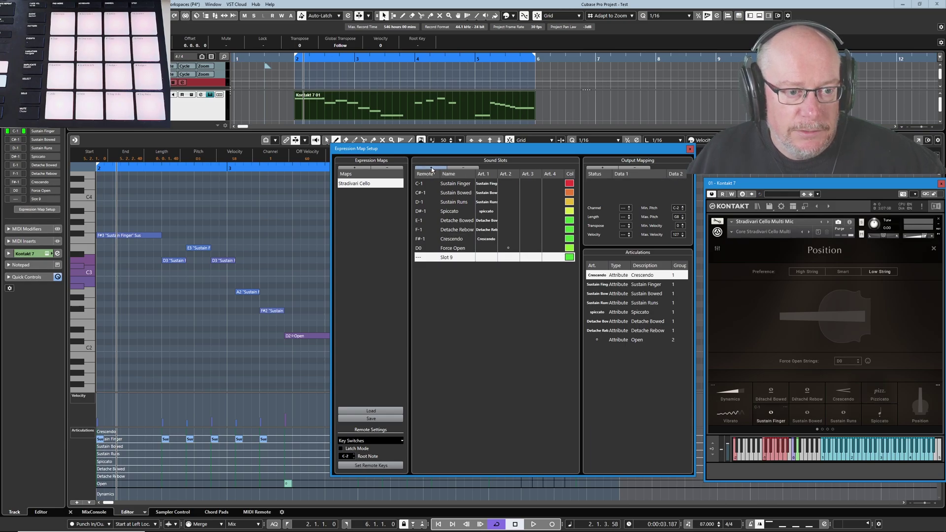
double_click(423, 257)
type("G-1")
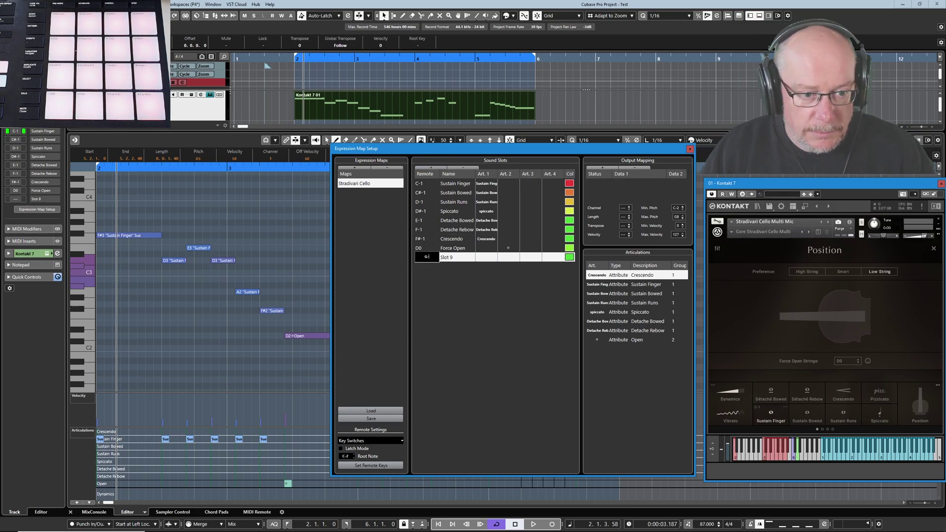
key("Tab")
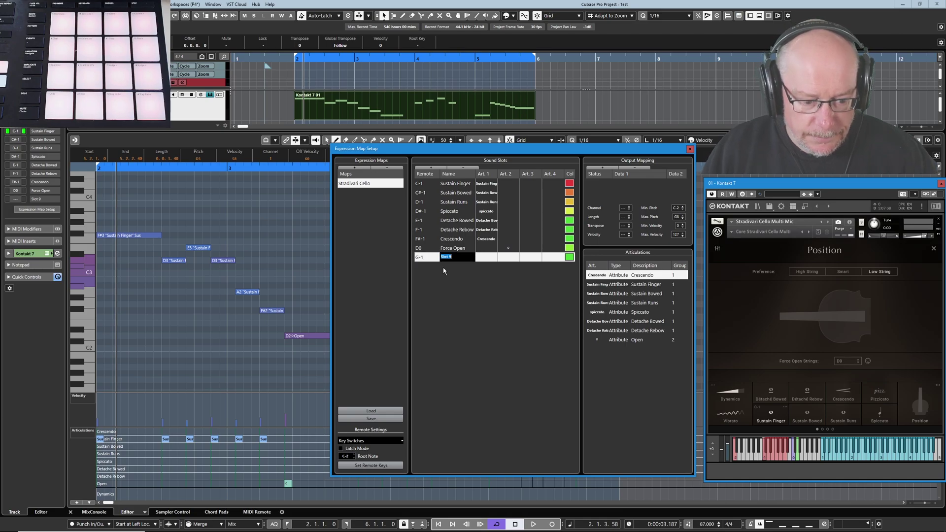
type("P")
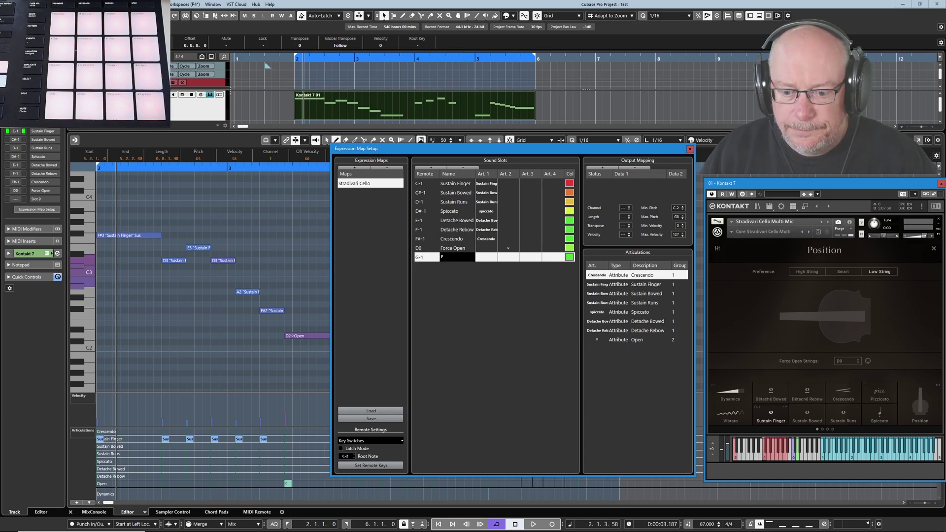
type("izzicato")
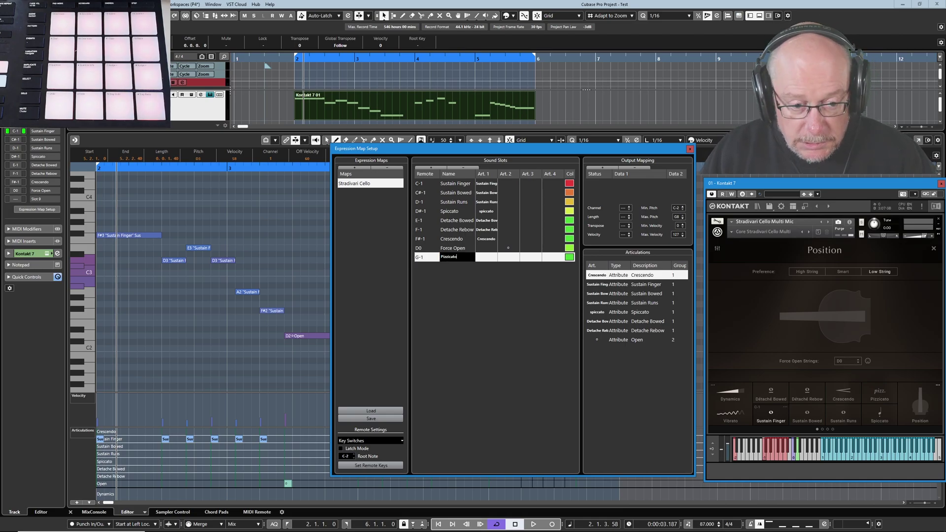
key("Tab")
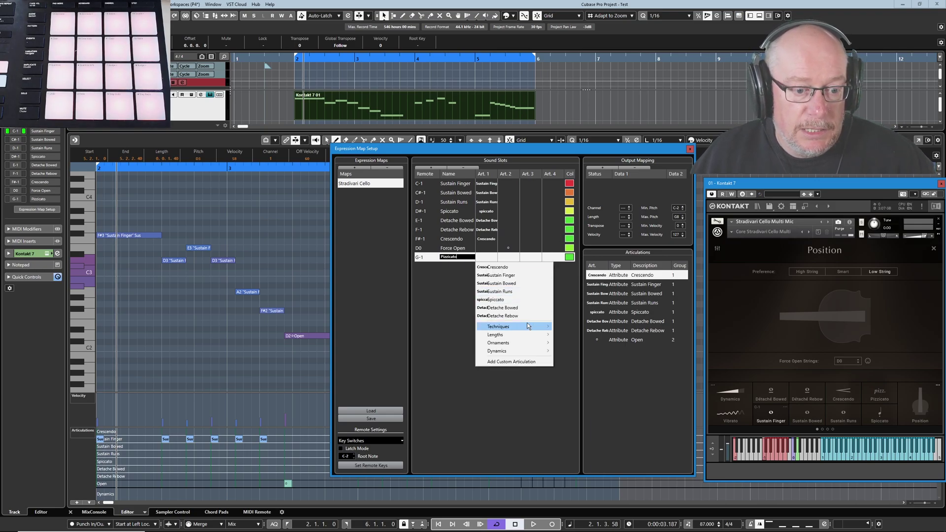
Assign Techniques > Pizzicato as Art. 1 and add a Note-On output of C-1 at 120
mouse_move(528, 326)
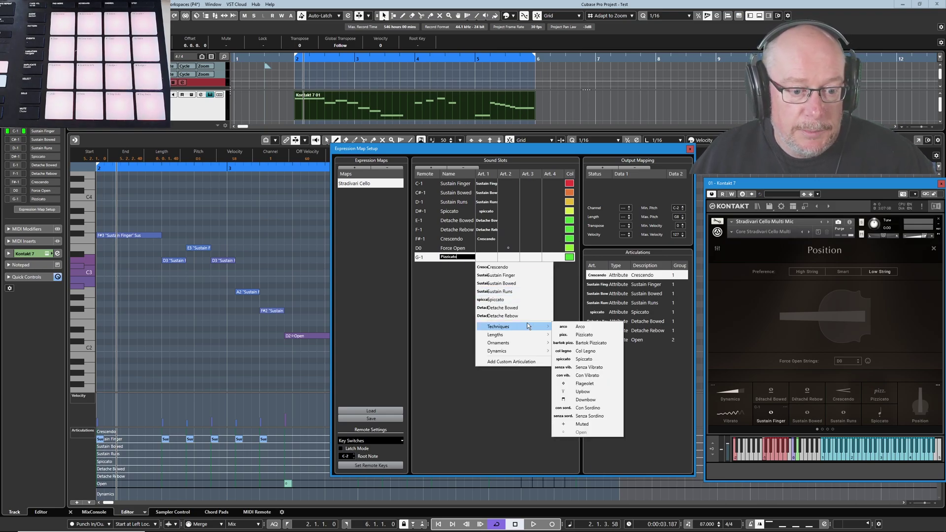
left_click(585, 335)
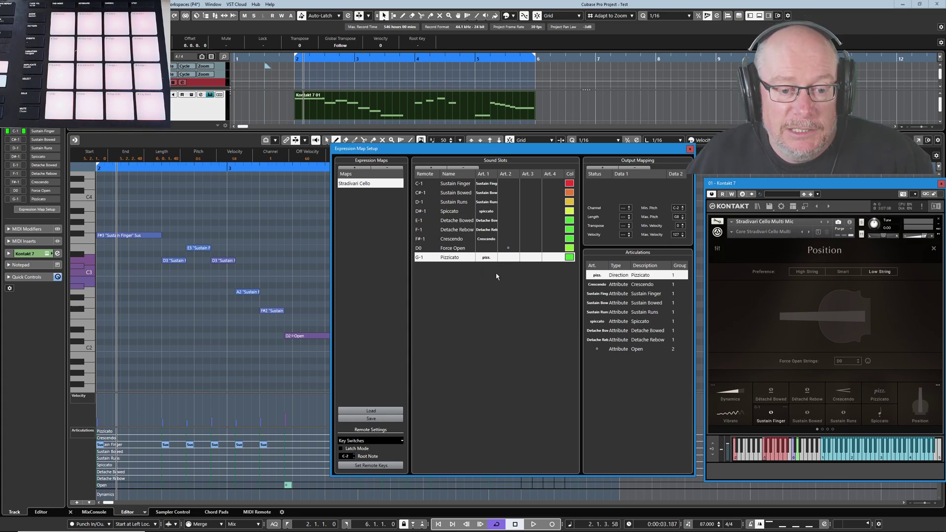
left_click(605, 168)
double_click(634, 183)
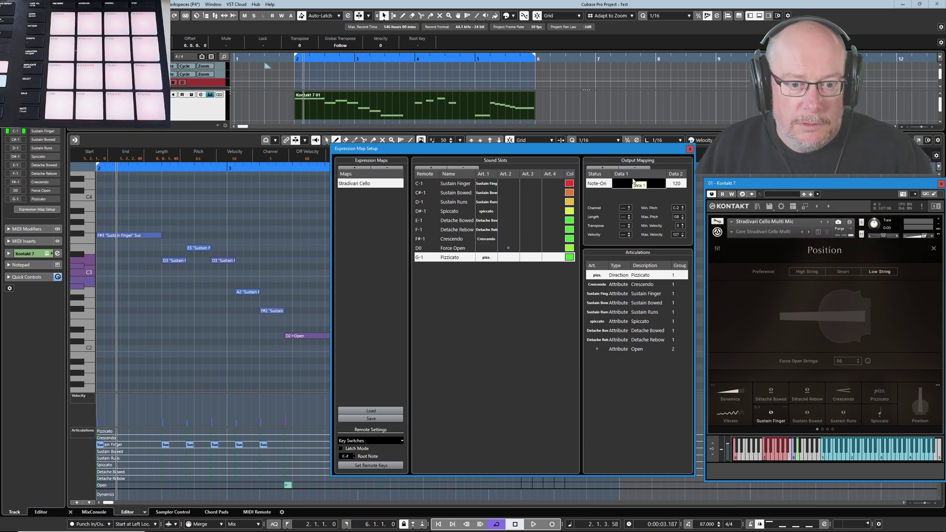
key("Escape")
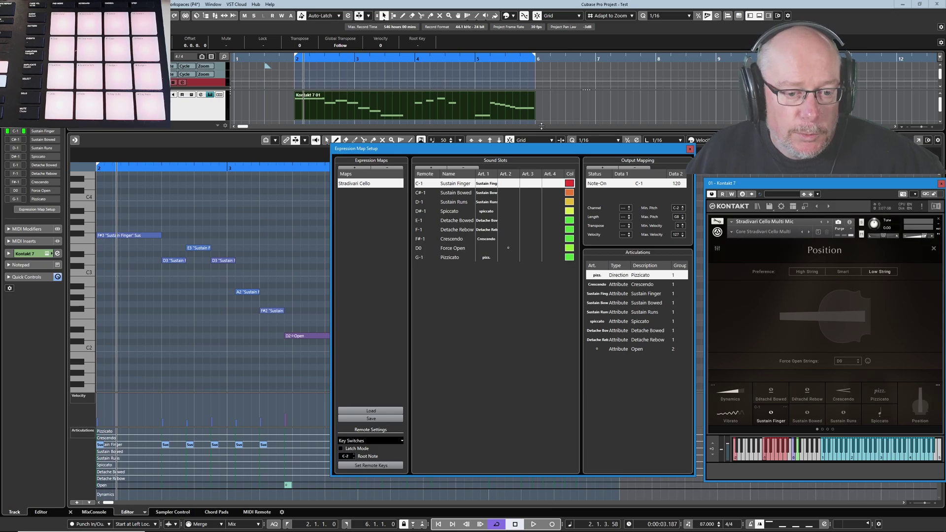
Close the map setup, select the four bar-4 spiccato notes, and try removing then restoring their spiccato
left_click(690, 149)
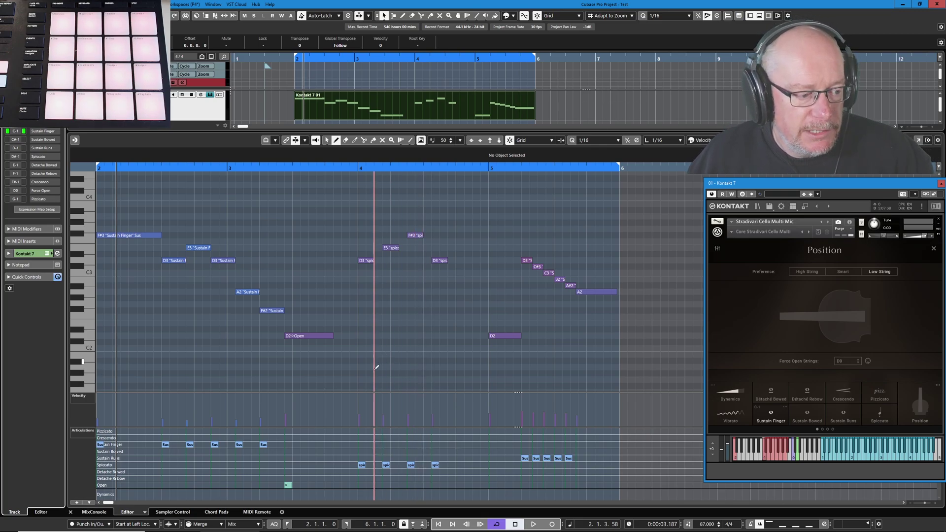
key("1")
left_click_drag(337, 210, 480, 288)
key("8")
left_click(366, 463)
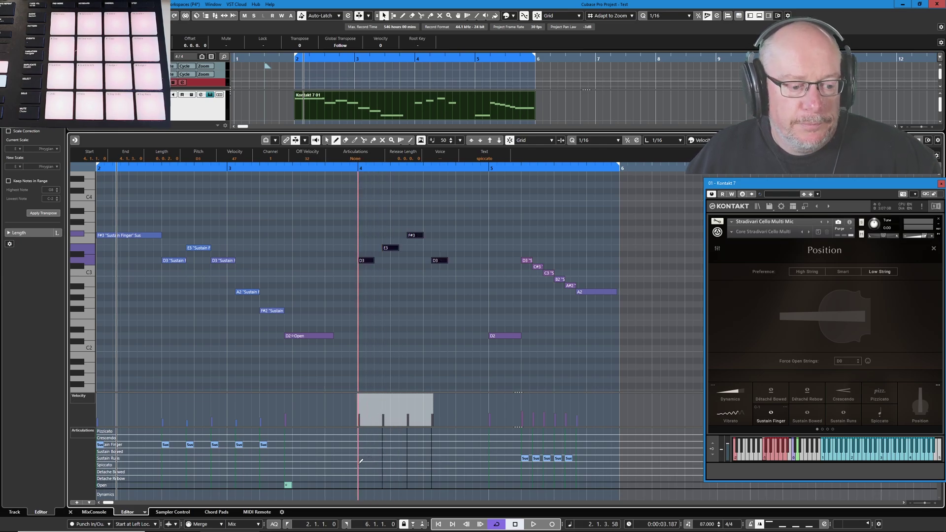
left_click(386, 465)
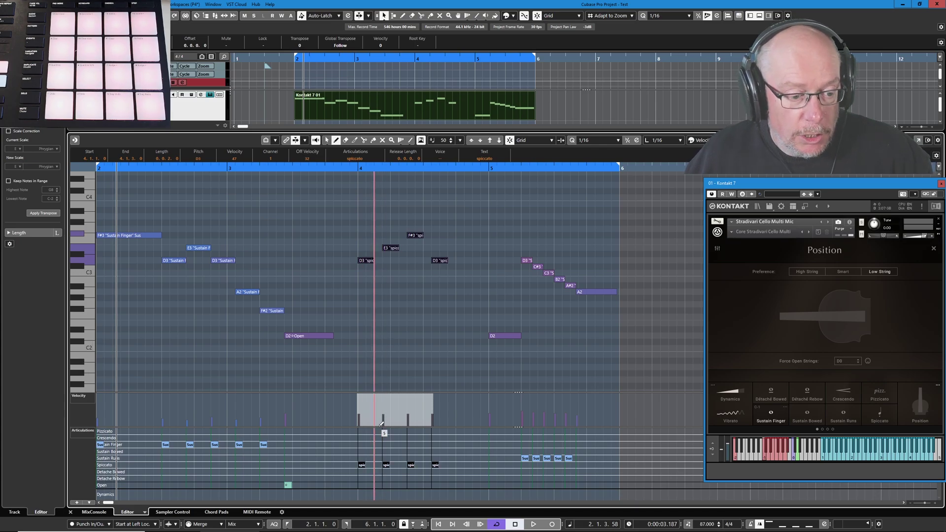
key("5")
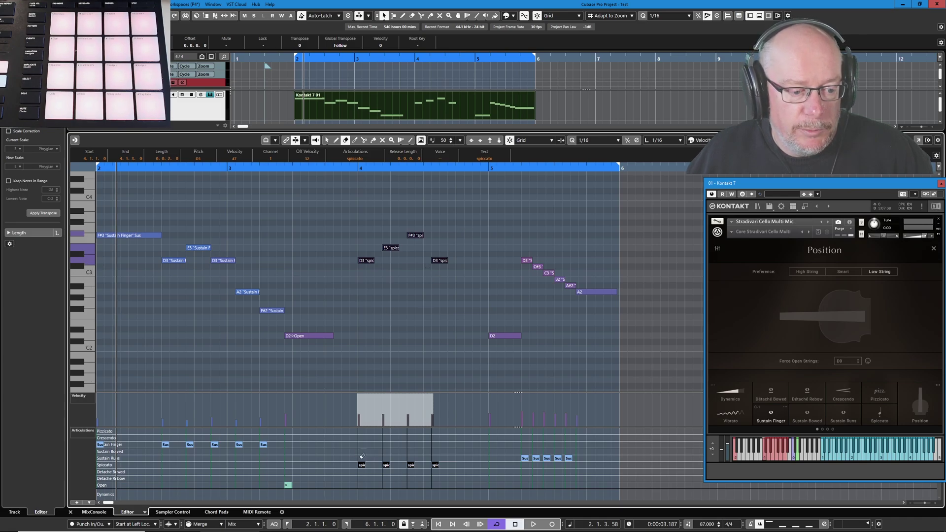
Reselect the four bar-4 notes and strip their spiccato articulation, leaving None
key("1")
left_click_drag(358, 220, 486, 298)
right_click(364, 343)
left_click(366, 340)
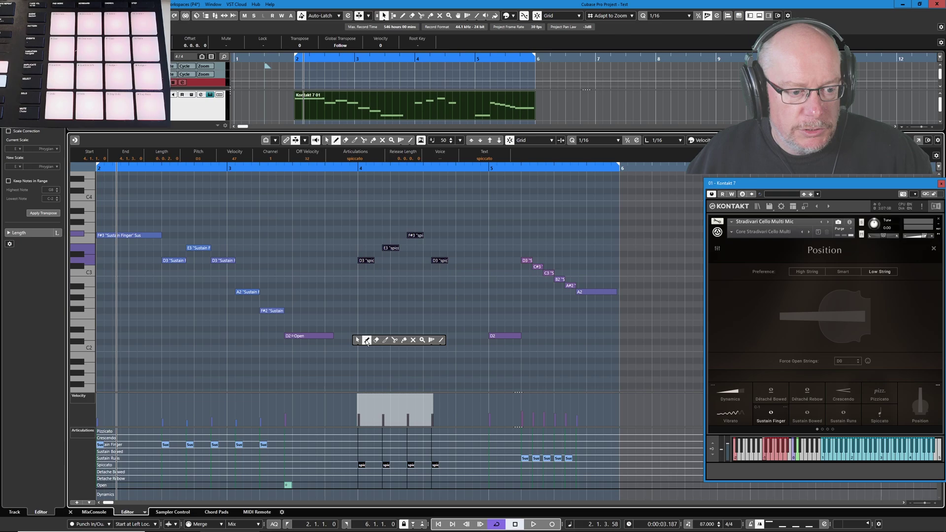
left_click(362, 463)
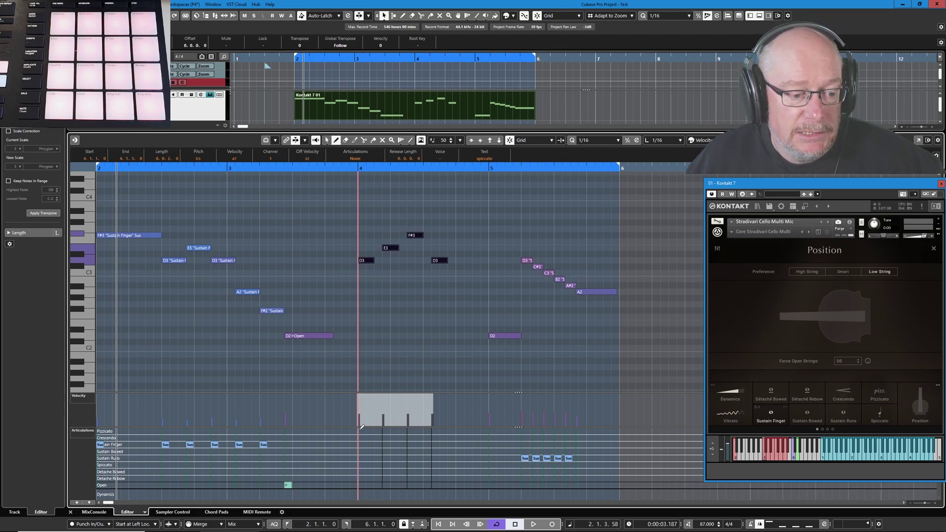
Draw a pizz. direction in the Pizzicato lane from bar 4 to just past bar 5
left_click(361, 430)
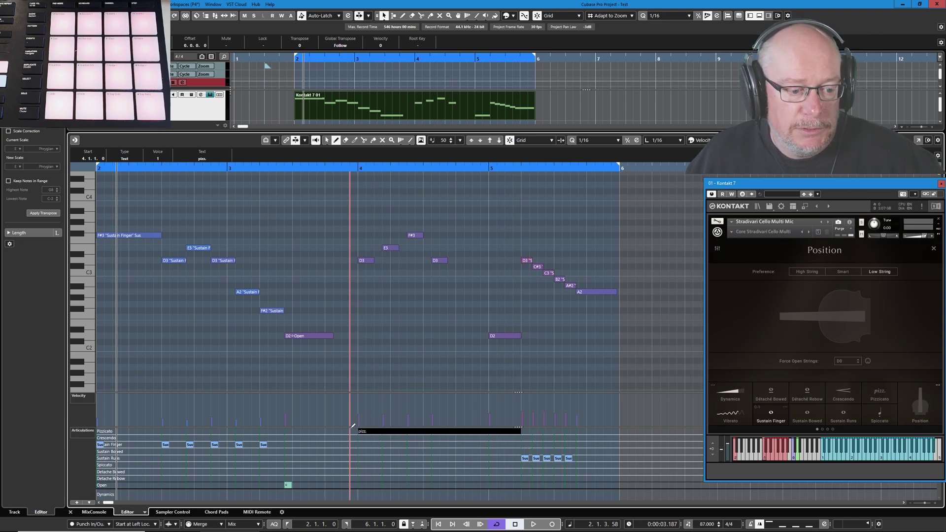
left_click(519, 430)
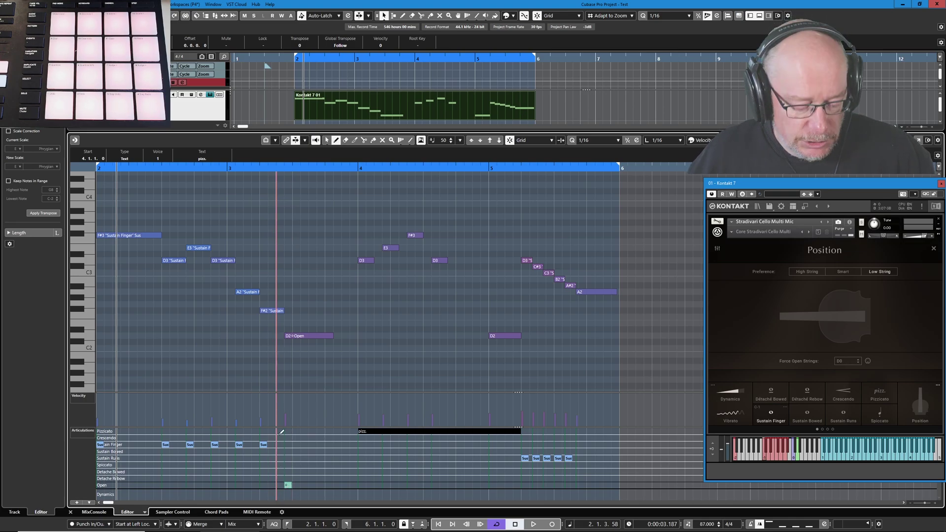
Change the Pizzicato articulation's type to Attribute in Expression Map Setup
left_click(15, 512)
left_click(37, 209)
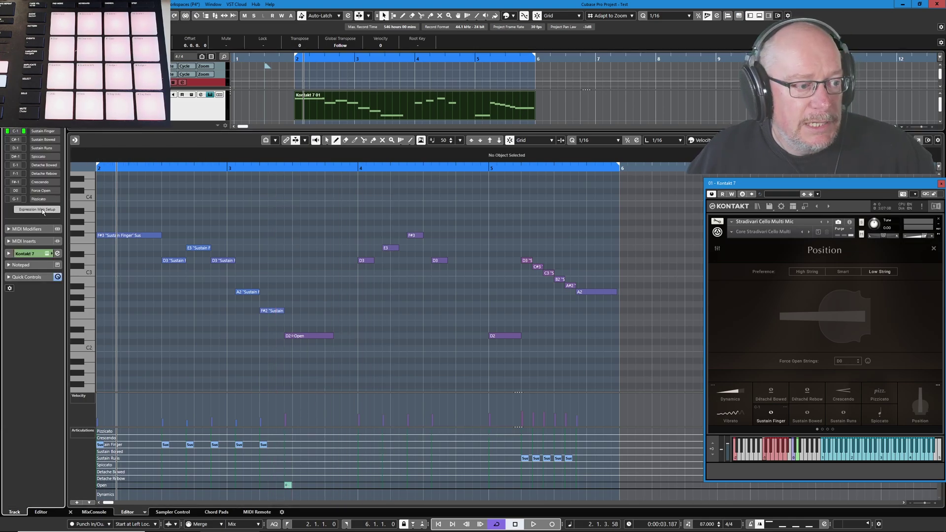
left_click(617, 276)
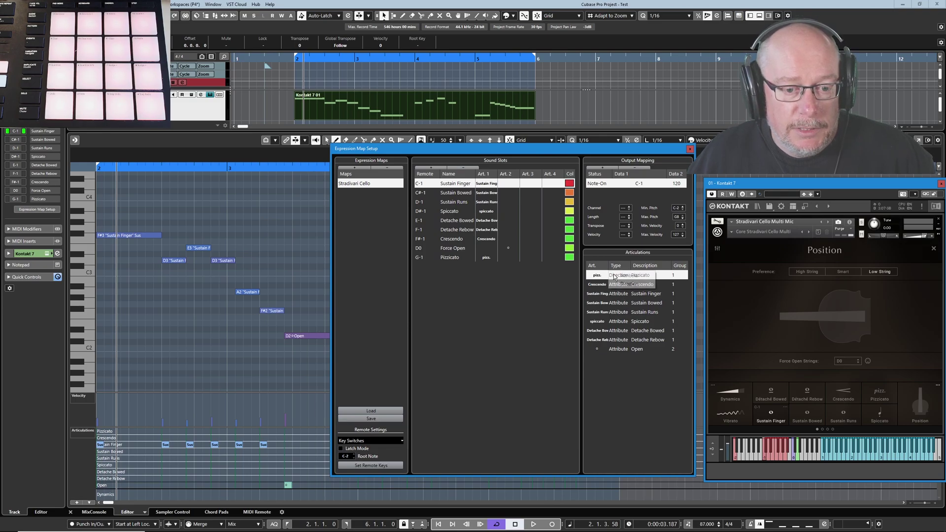
left_click(690, 149)
Select the four notes around bar 4 and assign them pizz. in the Pizzicato lane
mouse_move(328, 192)
left_mouse_down()
mouse_move(510, 308)
mouse_move(486, 294)
left_mouse_up()
right_click(372, 268)
left_click(387, 270)
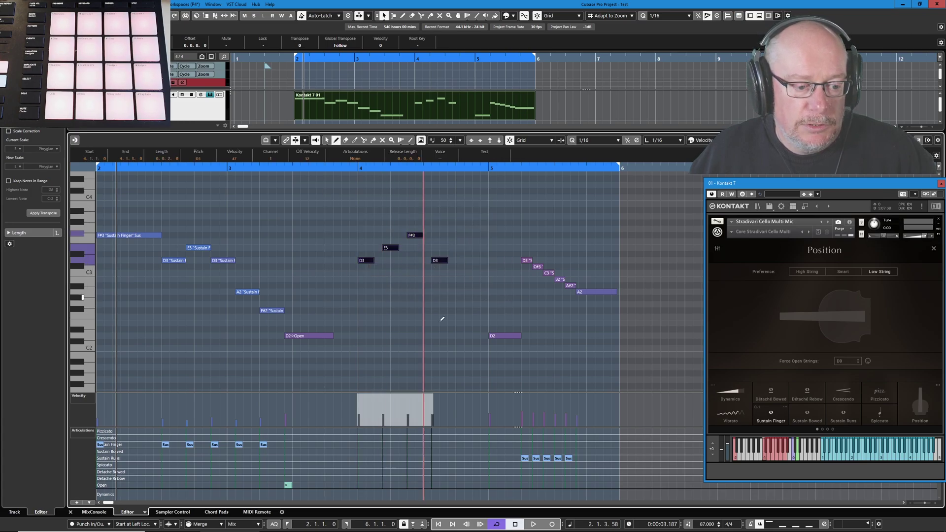
left_click(361, 431)
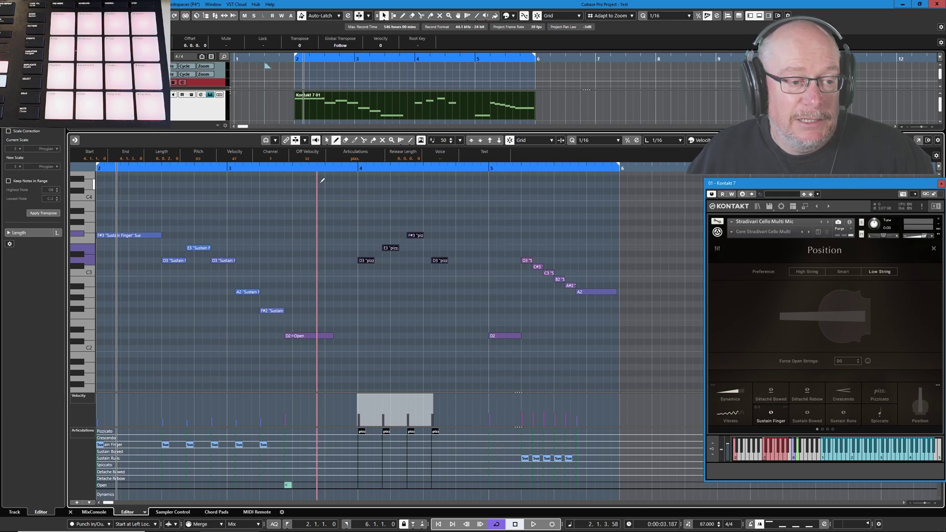
left_click(306, 170)
key("space")
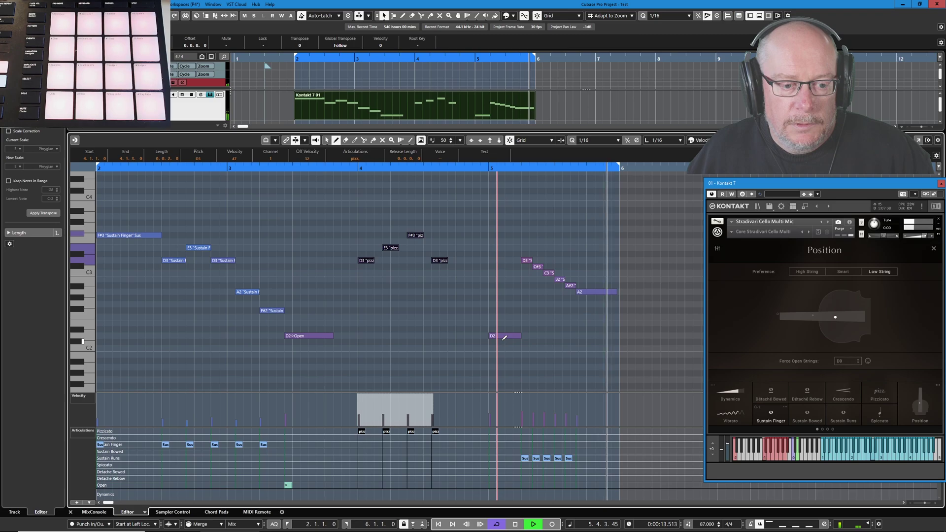
key("space")
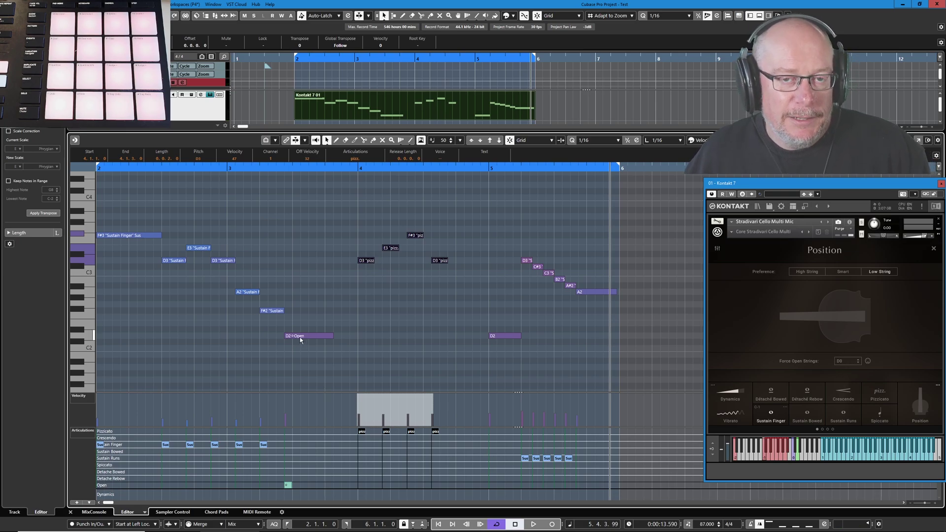
Move the G-1 Pizzicato slot above the D0 Force Open slot
key("ctrl+e")
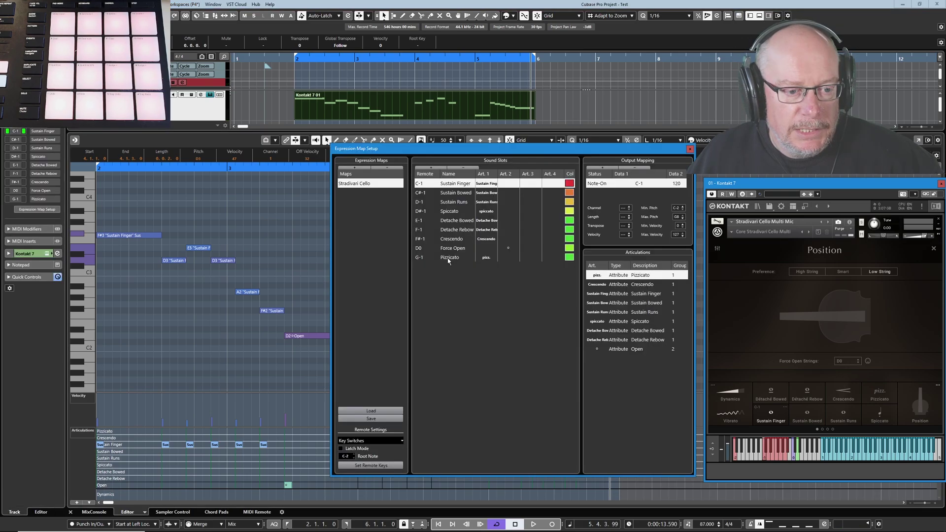
left_click(449, 258)
left_click_drag(459, 253, 460, 251)
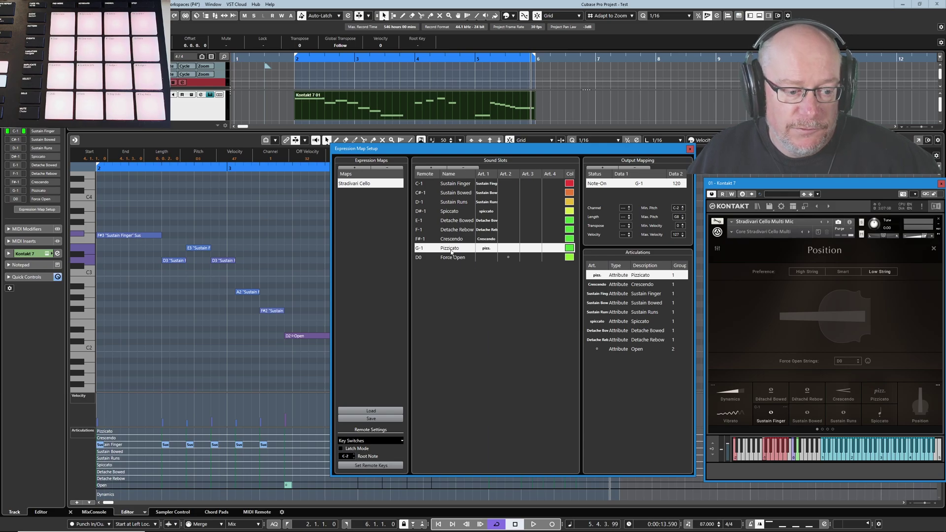
Save the map, replacing the existing Stradivari Cello.expressionmap file
left_click(377, 418)
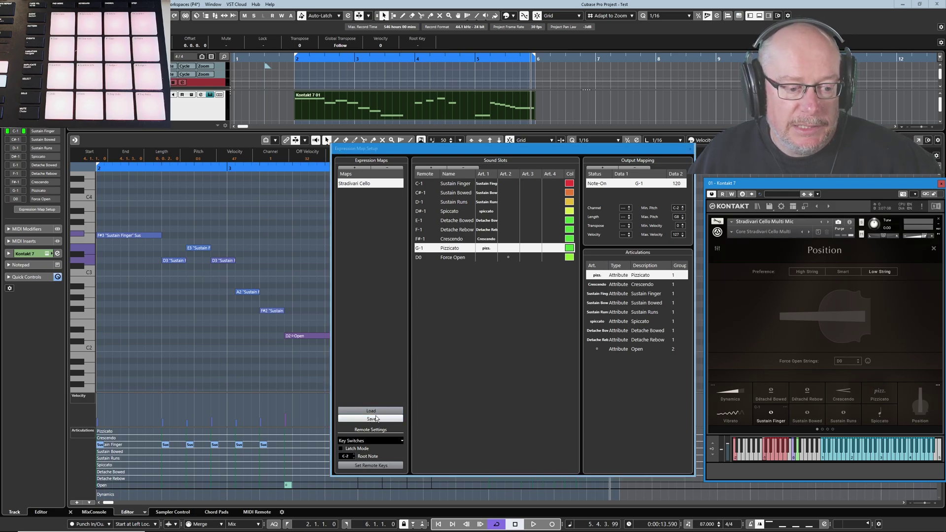
left_click(615, 420)
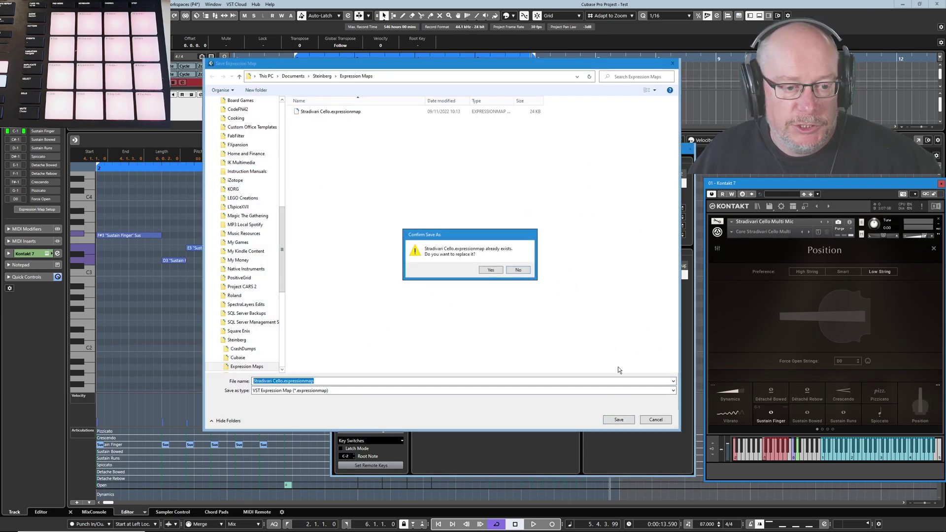
left_click(491, 270)
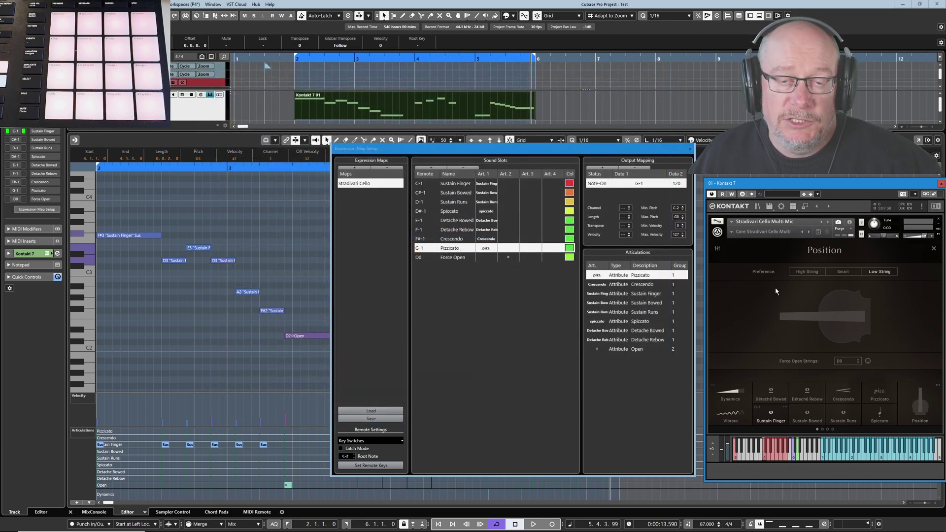